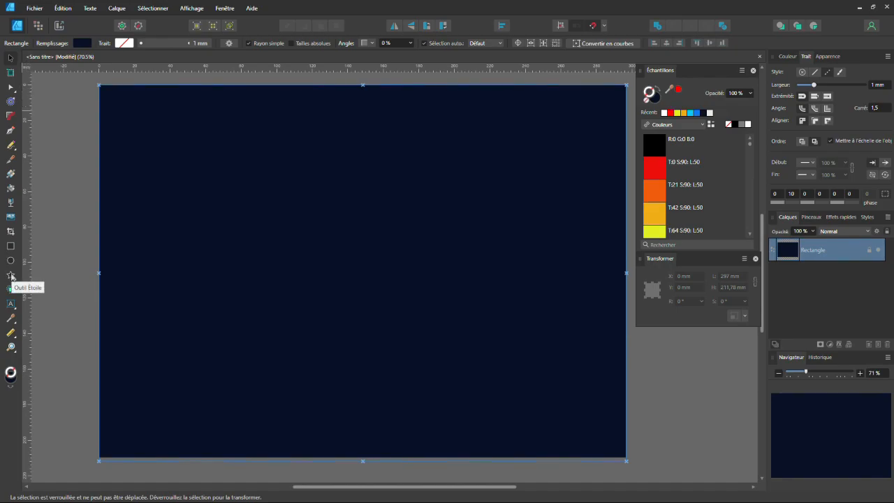
# Draw a five-pointed star about 92 mm across on the dark background with the Star tool and fill it off-white
pyautogui.click(10, 275)
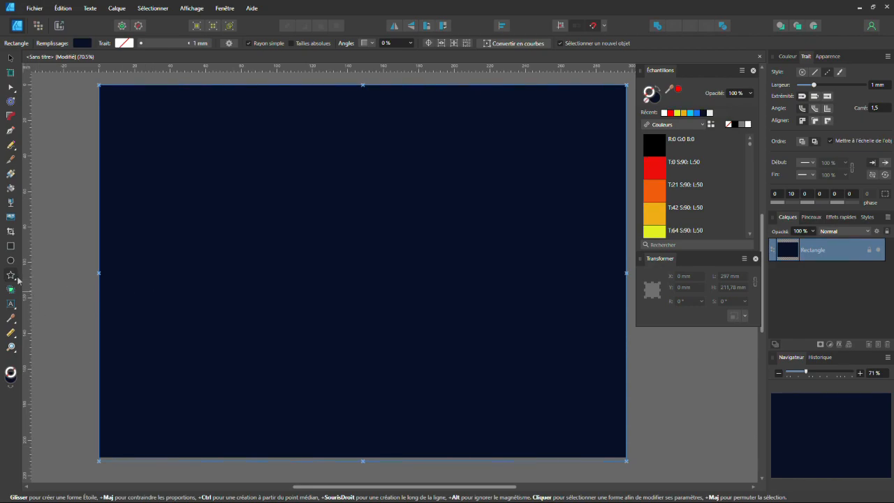
pyautogui.click(13, 280)
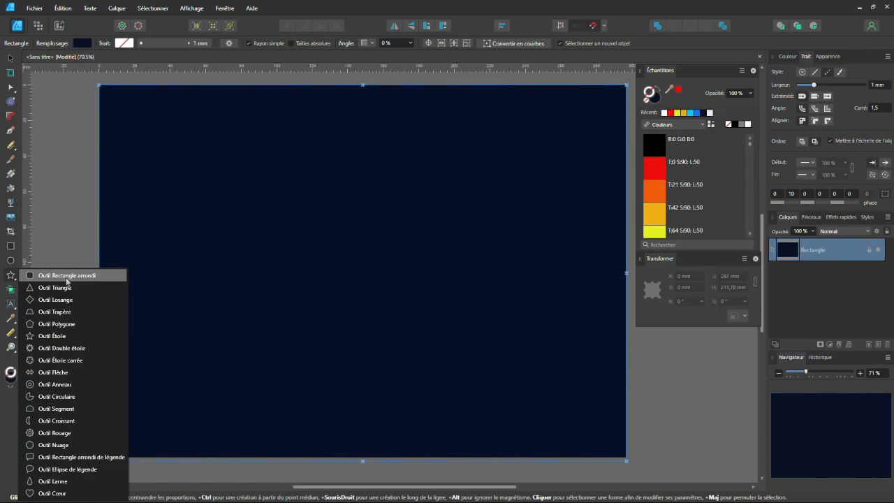
pyautogui.click(277, 225)
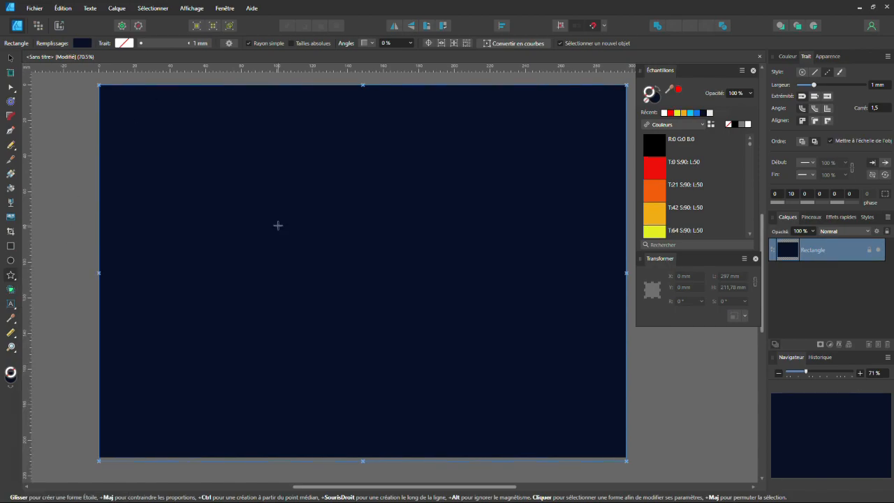
pyautogui.moveTo(298, 237); pyautogui.dragTo(402, 299)
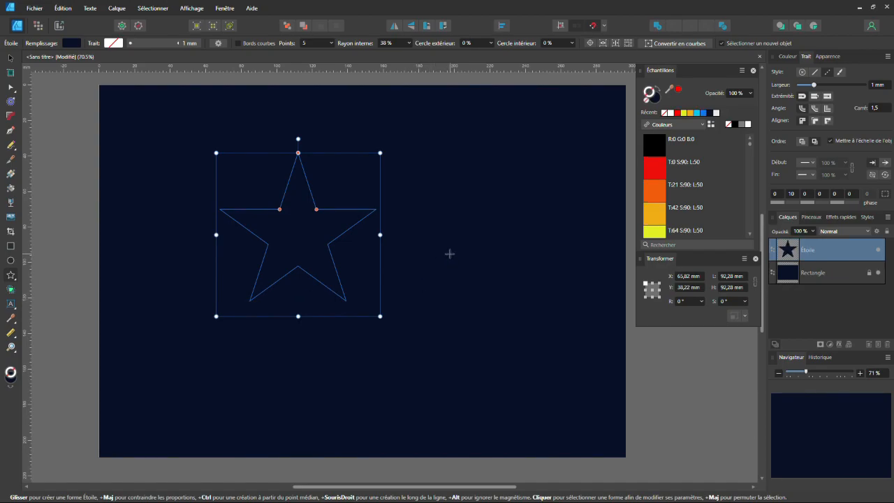
pyautogui.click(657, 97)
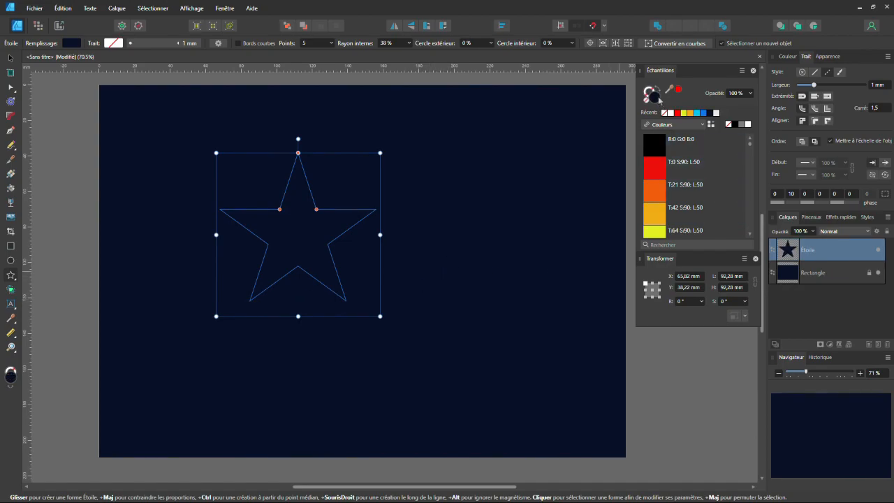
pyautogui.click(715, 113)
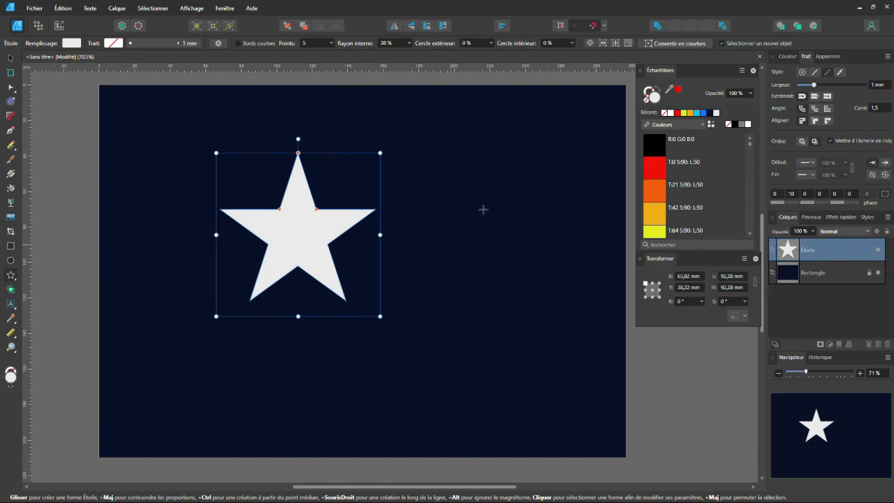
# Try out higher point counts on the star, ending with 100 points
pyautogui.moveTo(317, 209); pyautogui.dragTo(317, 209)
pyautogui.click(332, 45)
pyautogui.moveTo(334, 54); pyautogui.dragTo(356, 55)
pyautogui.click(311, 43)
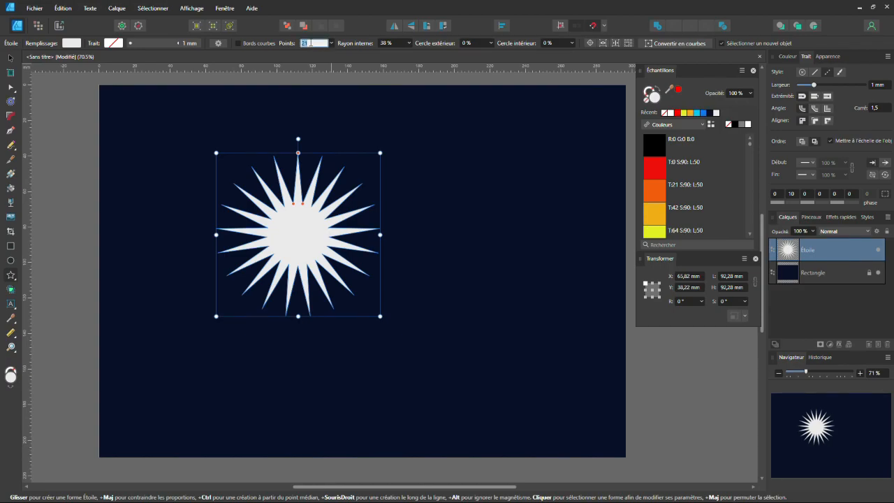
pyautogui.write('100')
pyautogui.press('Return')
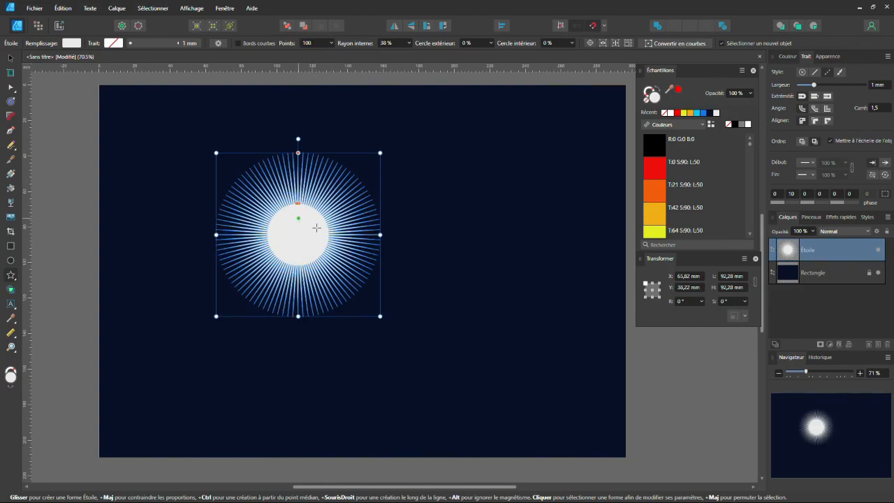
# Set the star to 15 points with an inner radius of 12 %
pyautogui.click(331, 43)
pyautogui.click(310, 43)
pyautogui.write('15')
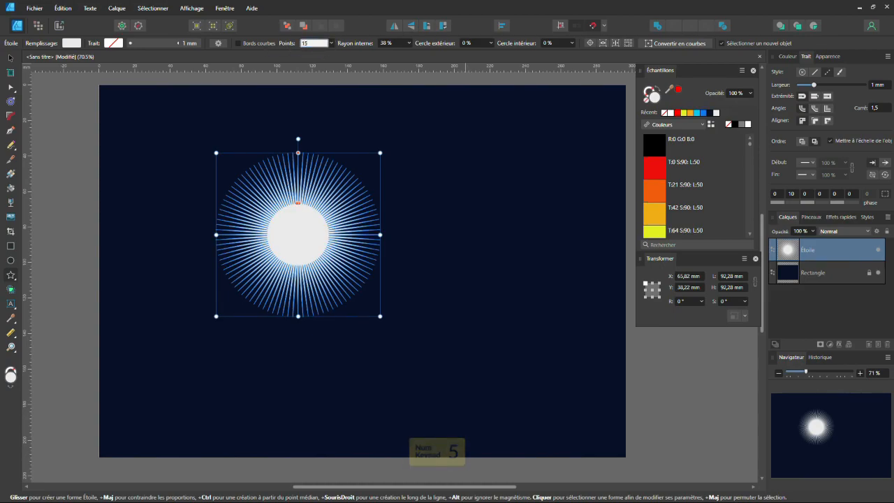
pyautogui.press('Return')
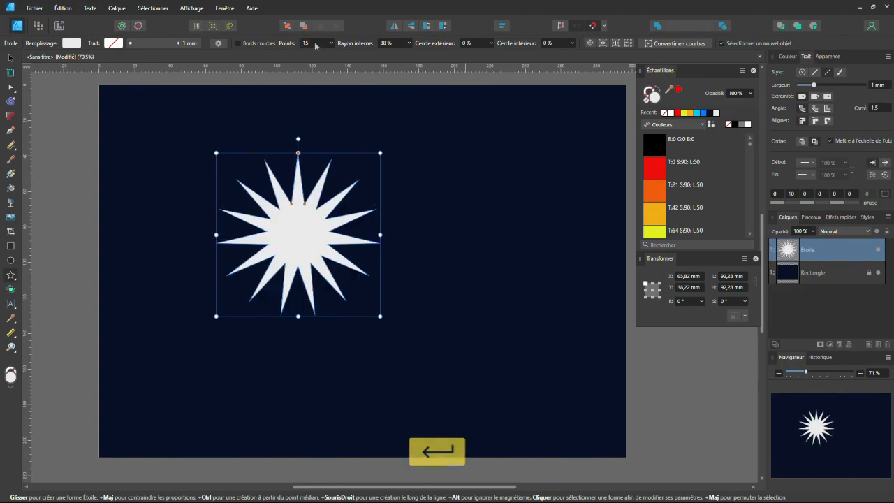
pyautogui.click(409, 44)
pyautogui.moveTo(411, 54); pyautogui.dragTo(394, 69)
# Round the tips of the star's rays with an outer circle of 32 % and set the inner radius to 5 %
pyautogui.scroll(1, 264, 218)
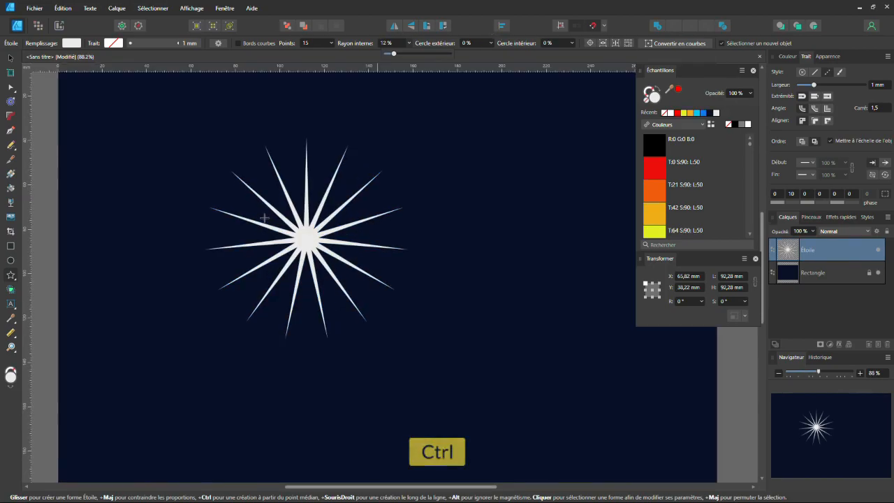
pyautogui.scroll(3, 264, 218)
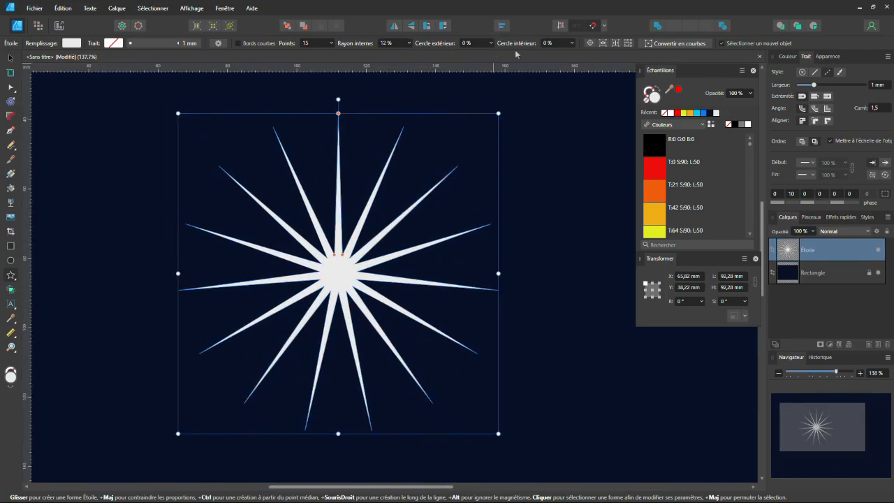
pyautogui.click(491, 44)
pyautogui.moveTo(492, 55); pyautogui.dragTo(512, 74)
pyautogui.click(410, 44)
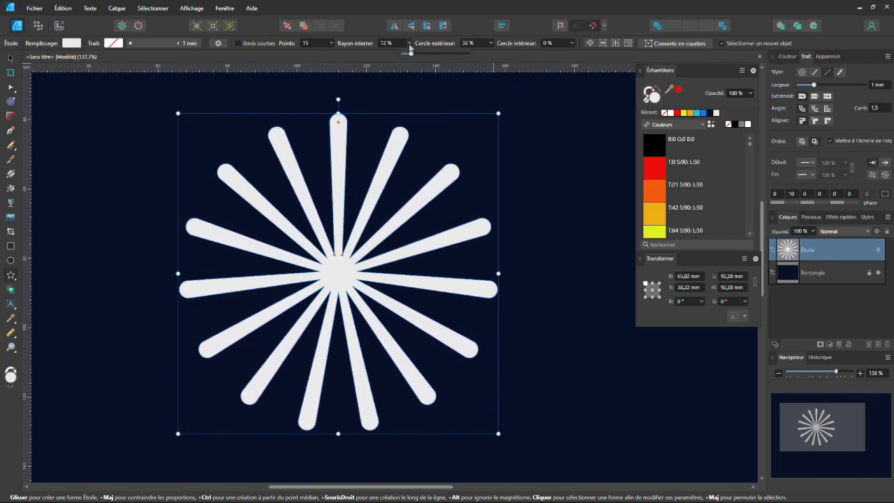
pyautogui.moveTo(412, 54); pyautogui.dragTo(405, 54)
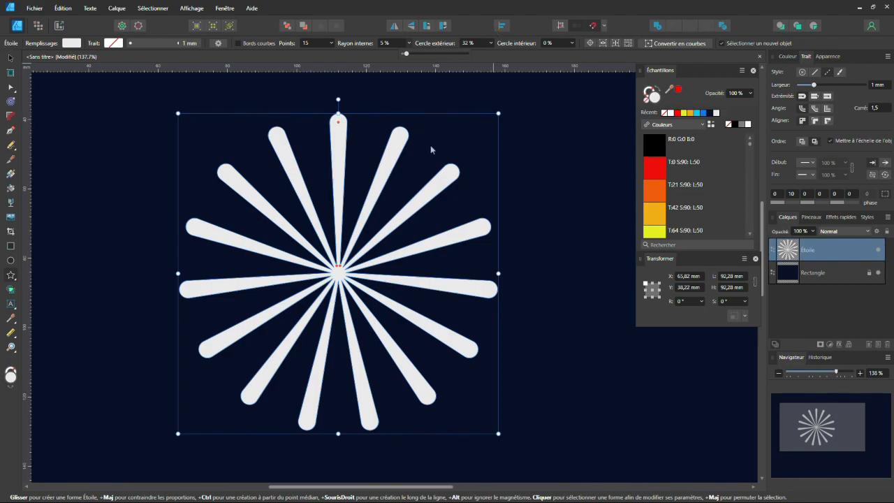
# Set the star's inner circle to 36 % and deselect the shape
pyautogui.click(573, 45)
pyautogui.moveTo(574, 55); pyautogui.dragTo(596, 61)
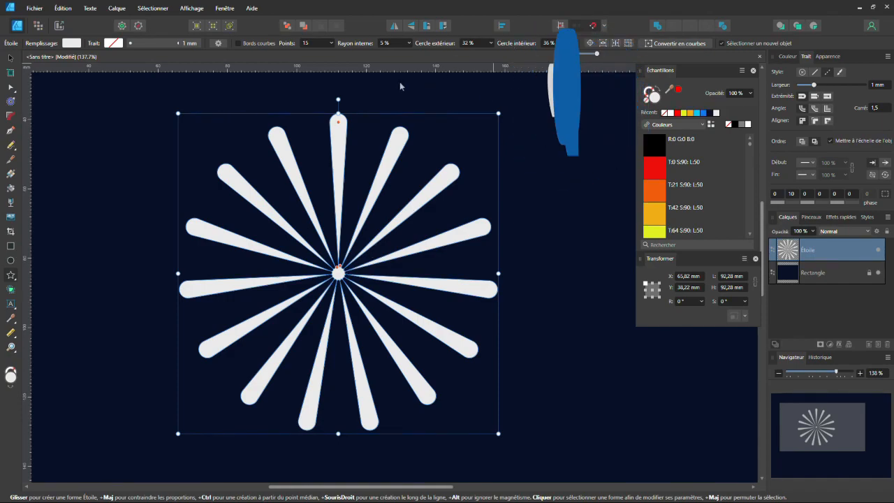
pyautogui.press('ctrl')
pyautogui.scroll(-4, 340, 208)
pyautogui.scroll(2, 350, 224)
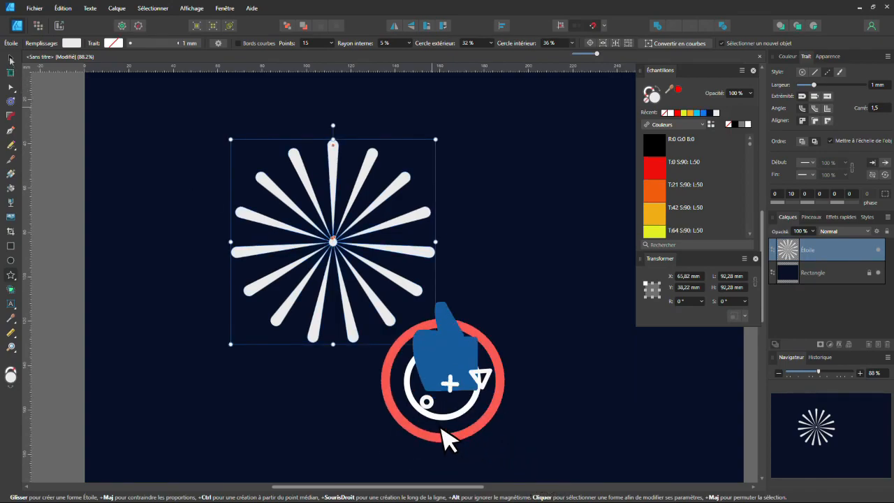
pyautogui.press('v')
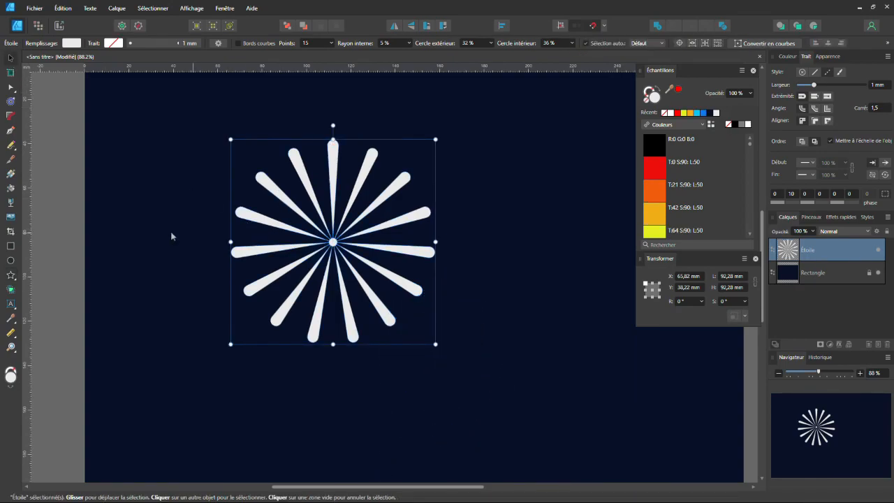
pyautogui.click(65, 209)
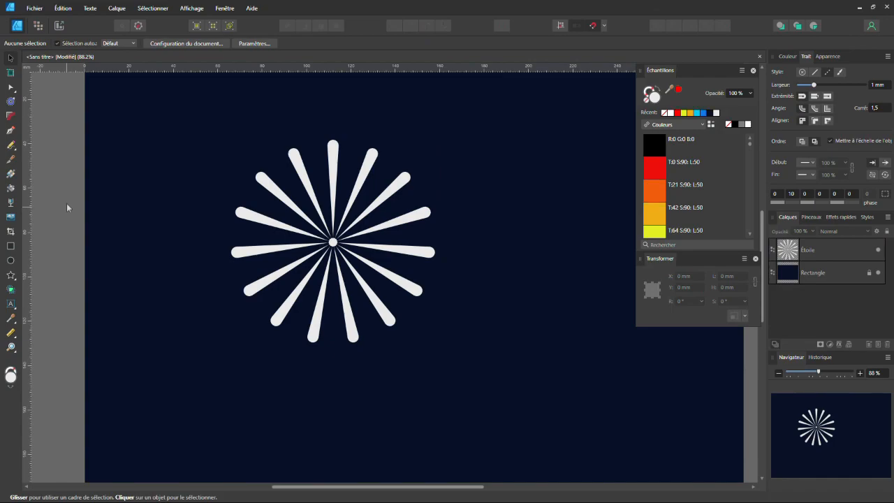
# Save the firework-shaped star as a new shape preset named "feu d'artifice"
pyautogui.click(317, 204)
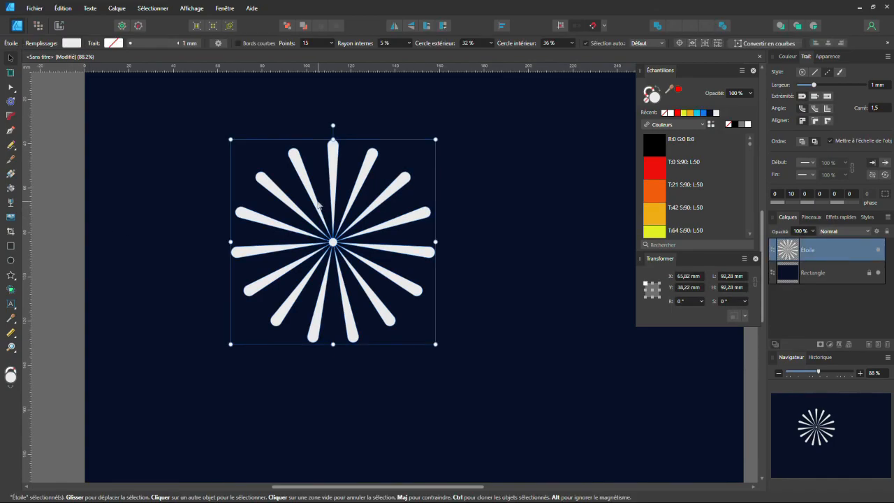
pyautogui.click(217, 44)
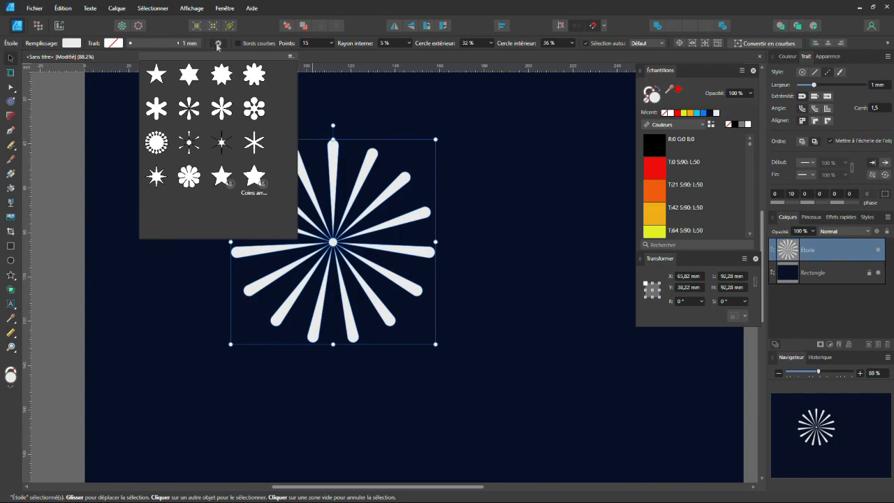
pyautogui.click(290, 57)
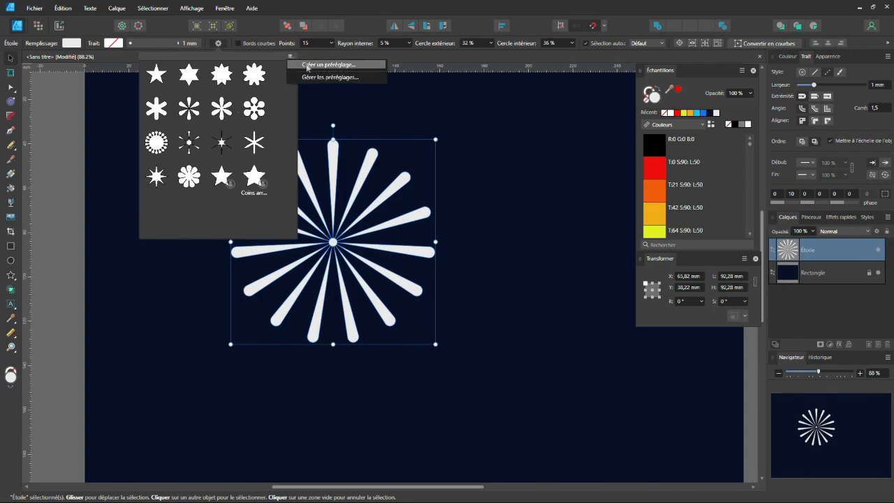
pyautogui.click(308, 65)
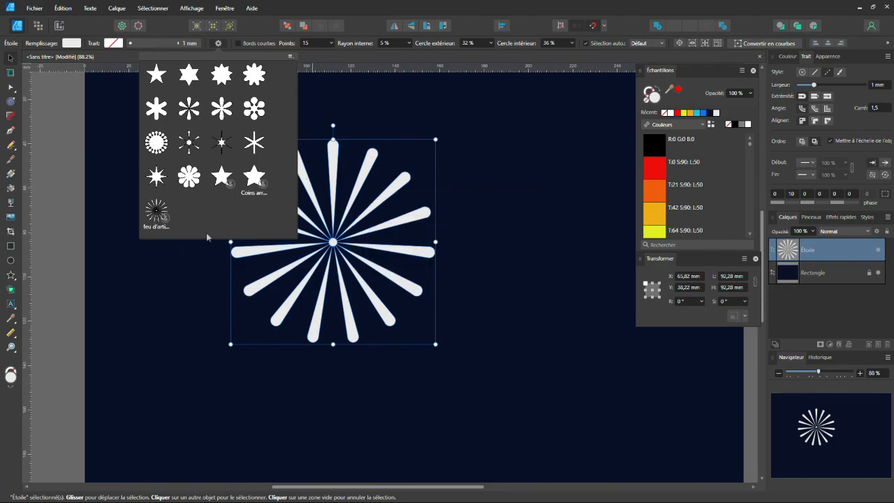
# Draw a second star about 57 mm across beside the firework and apply the saved "feu d'artifice" preset to it
pyautogui.click(10, 275)
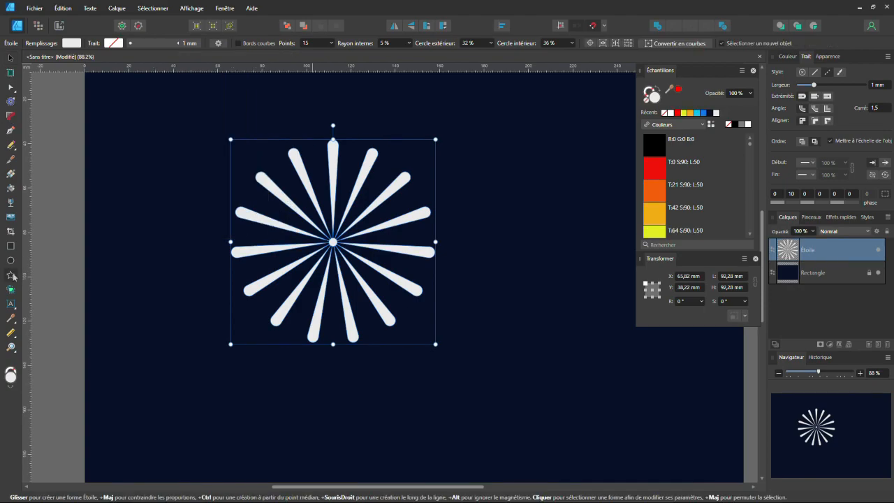
pyautogui.moveTo(530, 239); pyautogui.dragTo(592, 304)
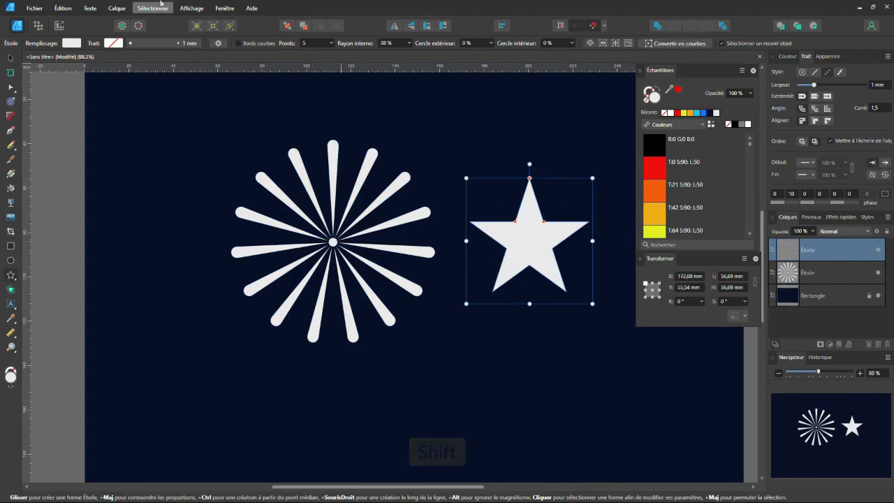
pyautogui.click(218, 43)
pyautogui.click(160, 218)
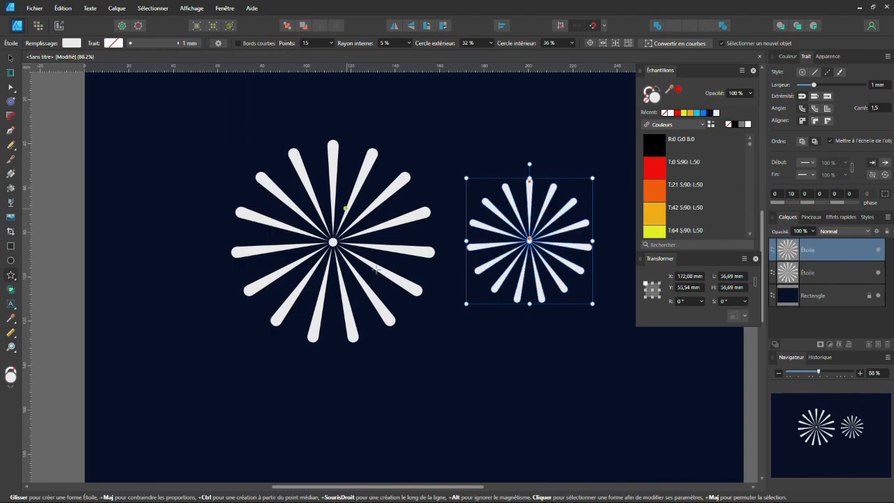
pyautogui.click(8, 59)
# Show the document assets (Contenus) and create a new asset category named "Feu d'artifice"
pyautogui.scroll(-3, 245, 273)
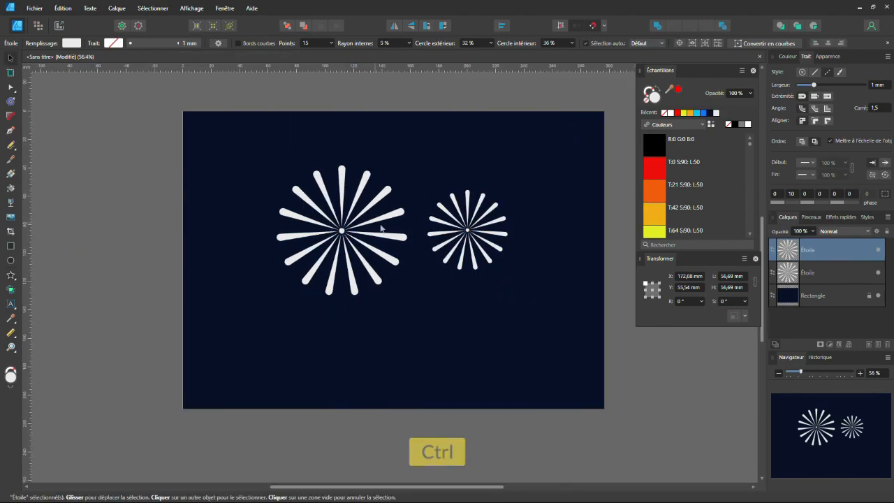
pyautogui.scroll(2, 363, 278)
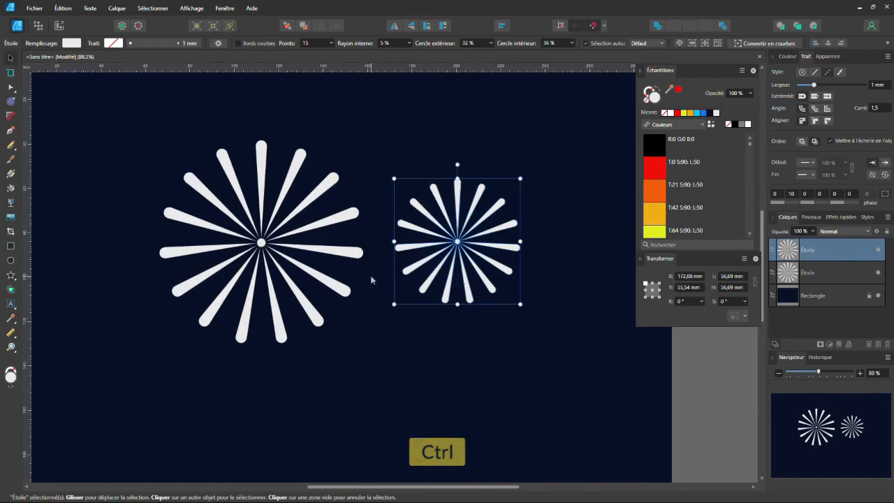
pyautogui.scroll(-1, 363, 277)
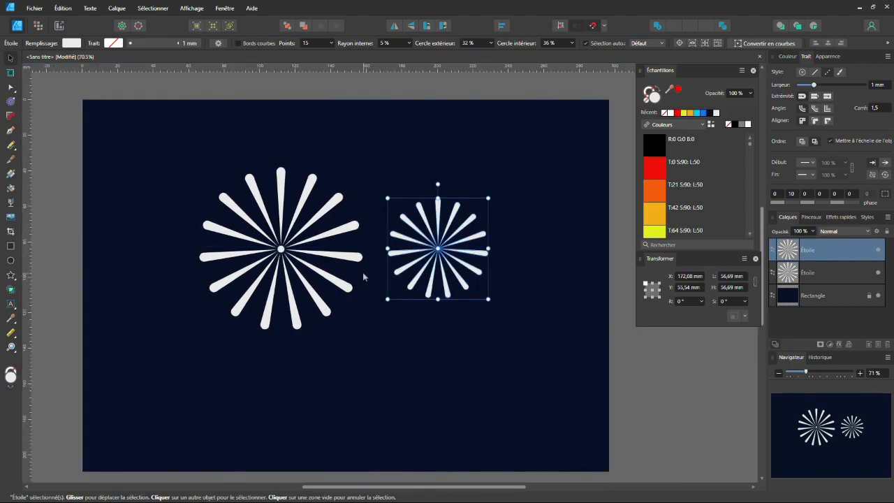
pyautogui.click(225, 9)
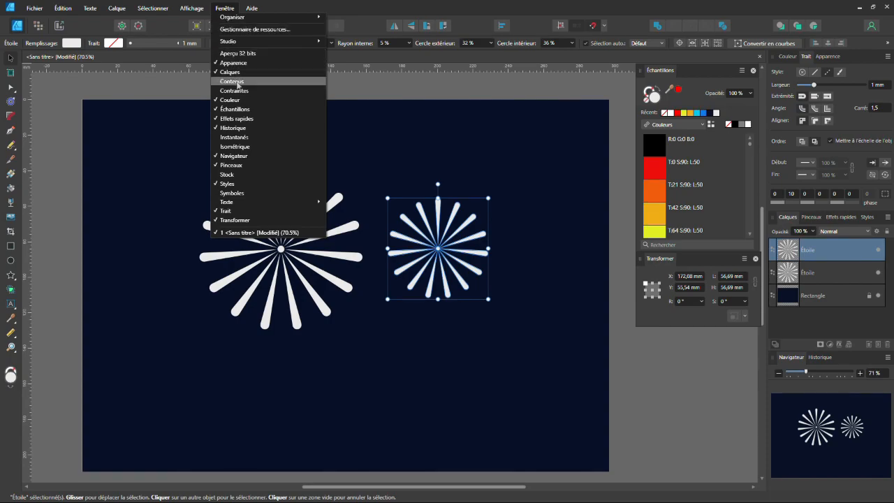
pyautogui.click(238, 82)
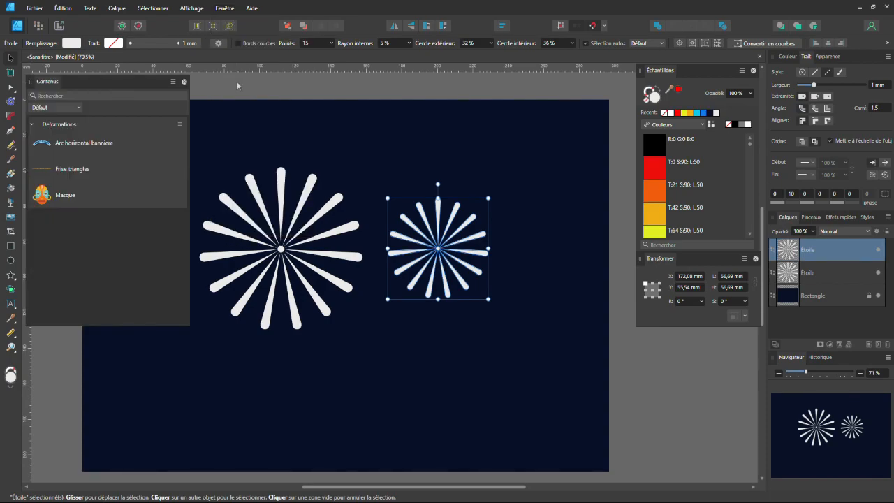
pyautogui.click(173, 83)
pyautogui.click(197, 94)
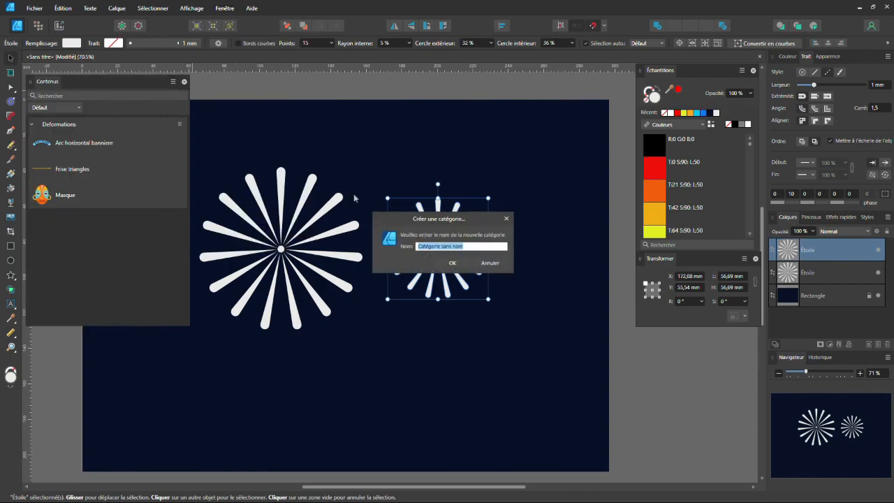
pyautogui.write('Fe')
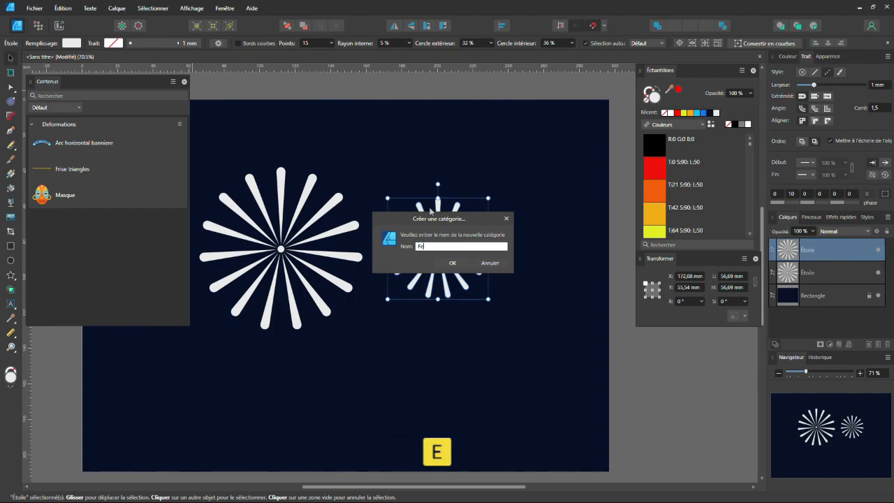
pyautogui.write("u d'artifice")
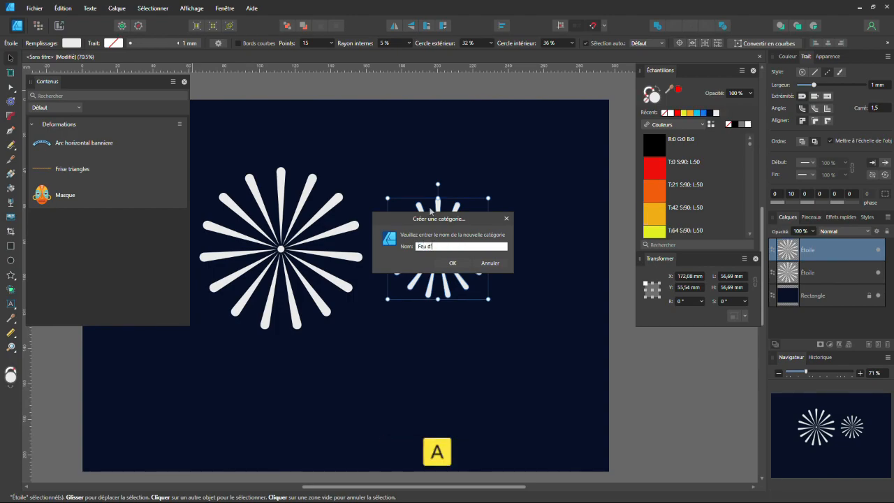
pyautogui.press('Return')
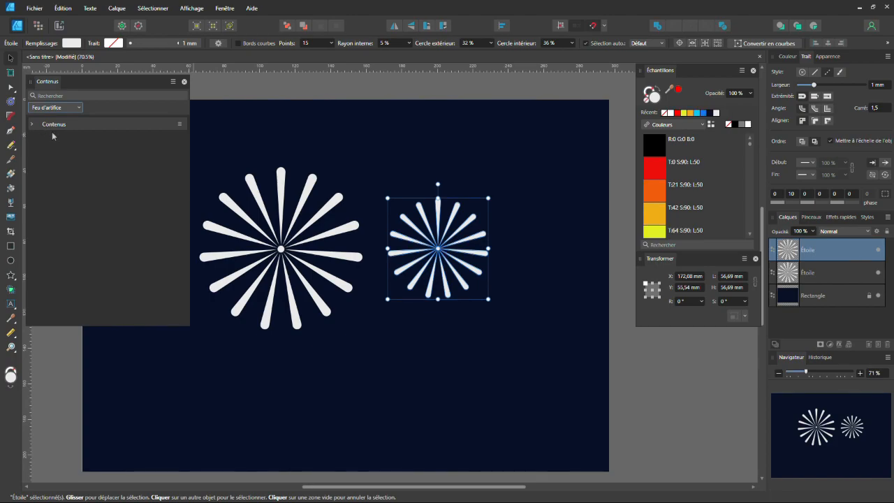
# Add the selected small star to the "Feu d'artifice" assets and place a copy of that asset below it on the canvas
pyautogui.click(179, 123)
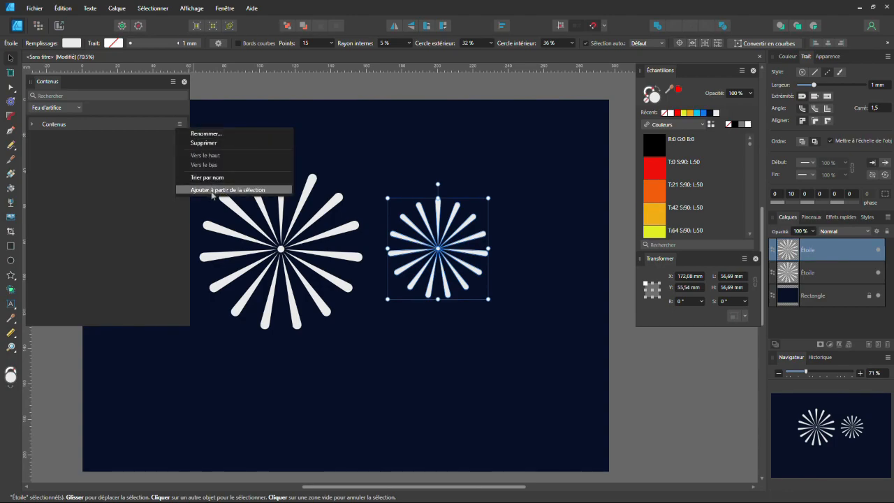
pyautogui.click(253, 191)
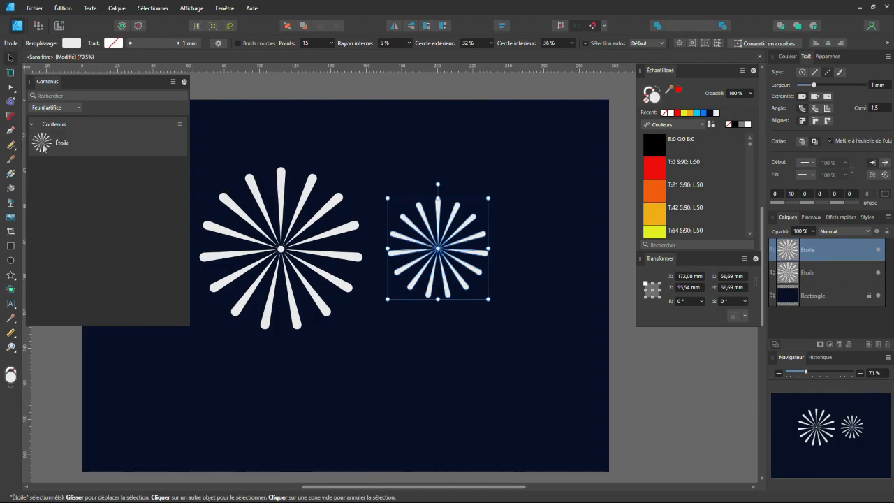
pyautogui.moveTo(46, 154); pyautogui.dragTo(413, 379)
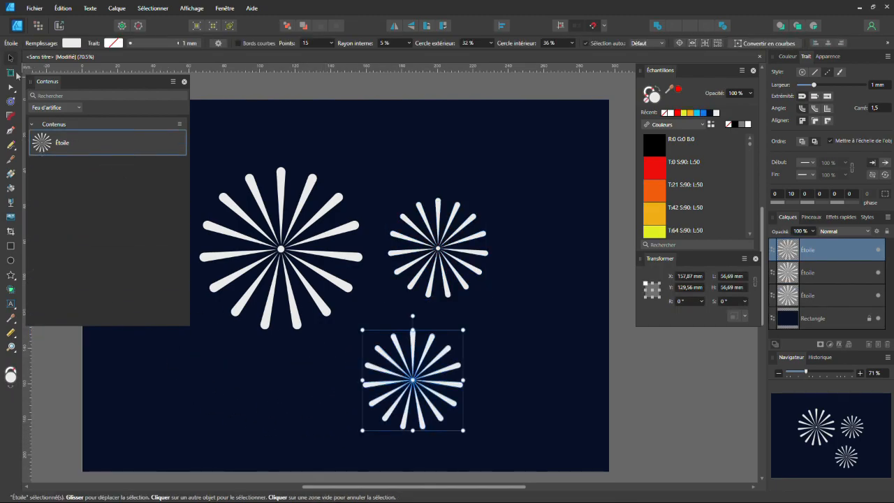
# Delete the two smaller fireworks from the canvas, keeping only the large one
pyautogui.click(436, 252)
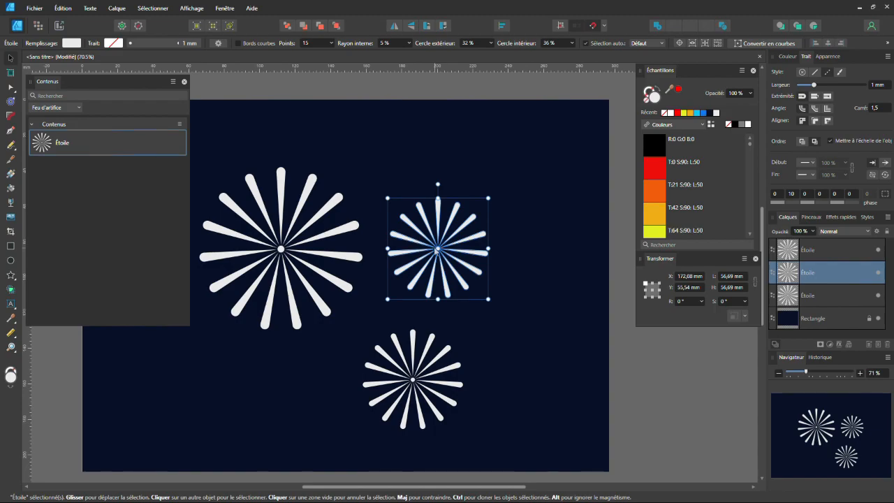
pyautogui.press('Delete')
pyautogui.click(411, 384)
pyautogui.press('Delete')
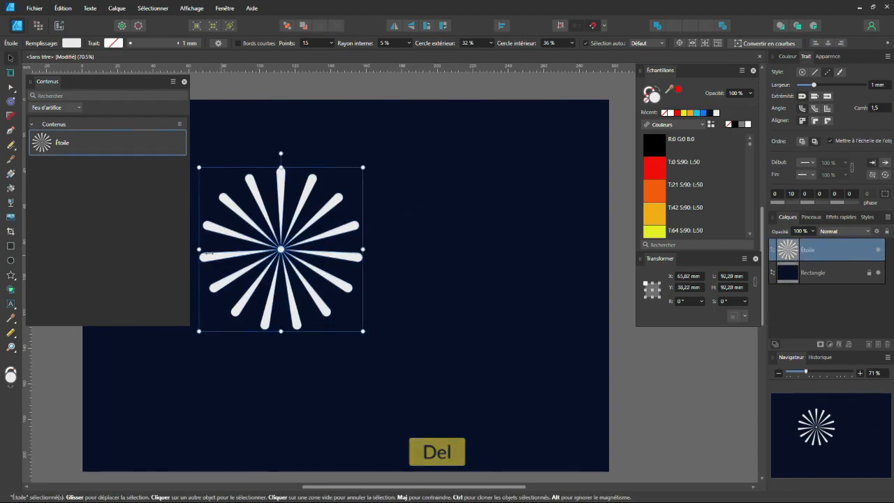
# Delete the Étoile asset from the "Feu d'artifice" category
pyautogui.rightClick(97, 144)
pyautogui.click(114, 157)
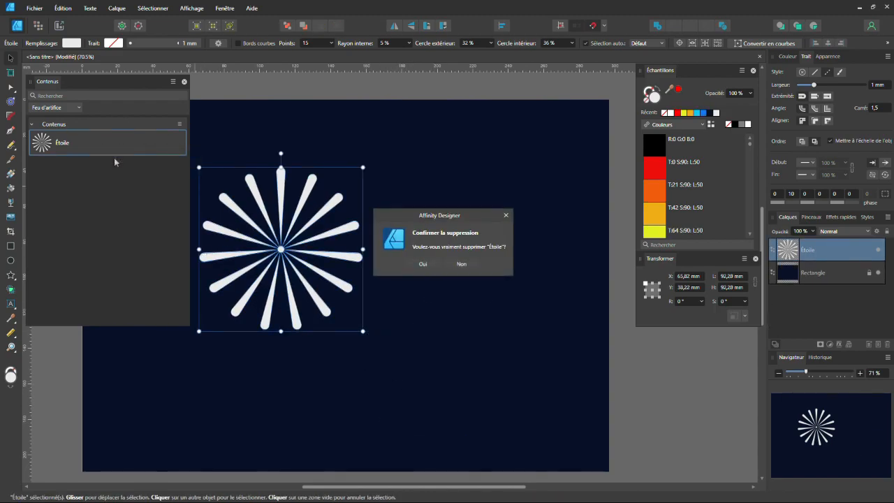
pyautogui.click(424, 265)
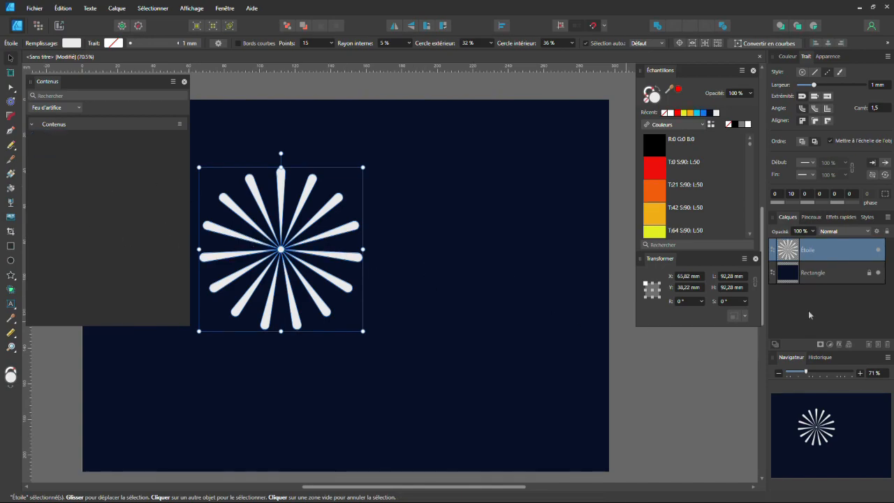
# Give the large star an outer glow (Lueur externe) with a 31,8 px radius and 23 % intensity
pyautogui.click(840, 346)
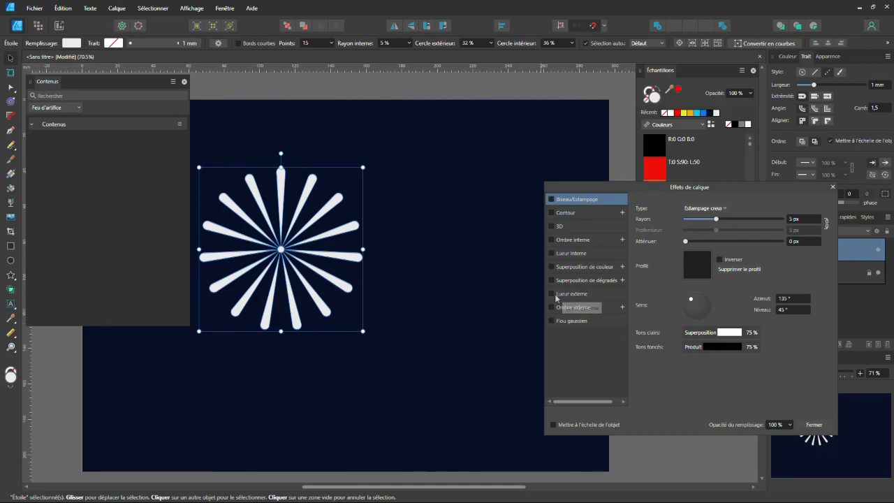
pyautogui.moveTo(707, 189); pyautogui.dragTo(623, 167)
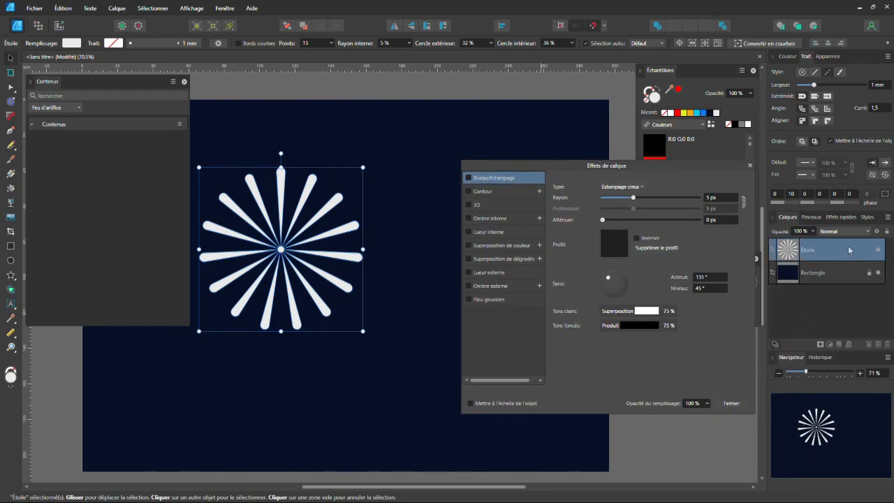
pyautogui.click(469, 273)
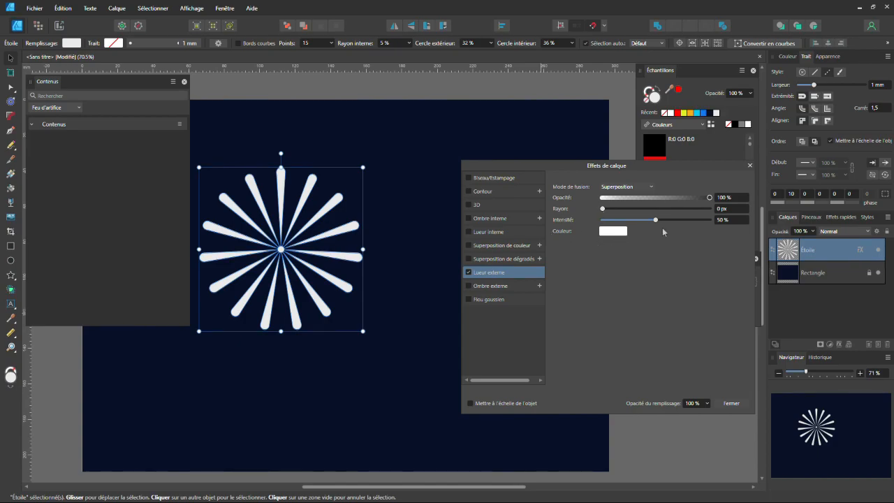
pyautogui.moveTo(602, 208); pyautogui.dragTo(676, 213)
pyautogui.moveTo(674, 217); pyautogui.dragTo(626, 245)
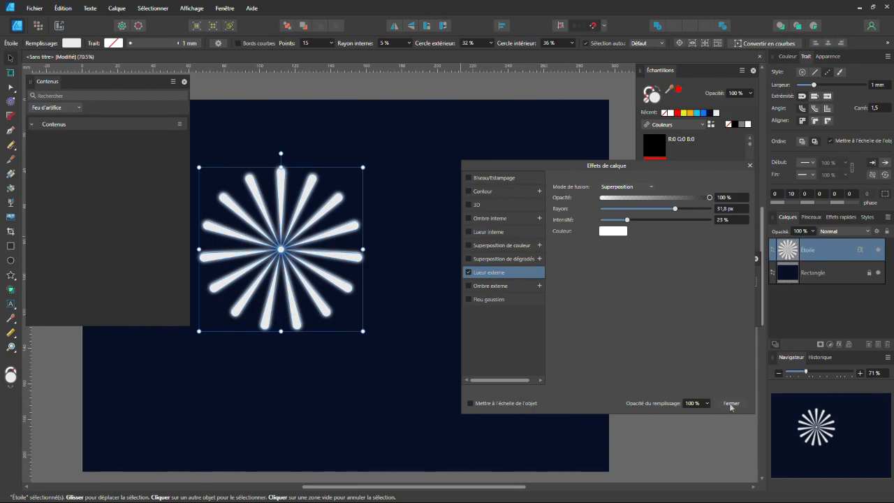
pyautogui.click(731, 404)
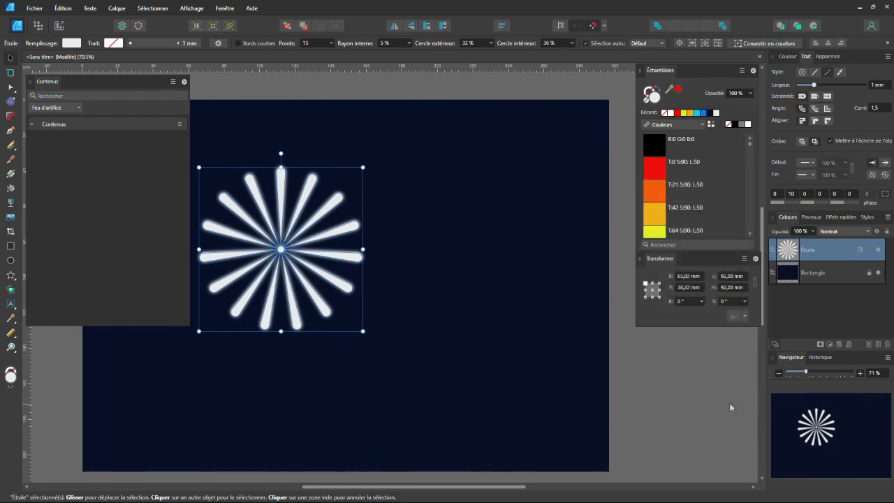
# Save the glowing star as an asset in the "Feu d'artifice" category and move it nearer the page centre
pyautogui.click(180, 124)
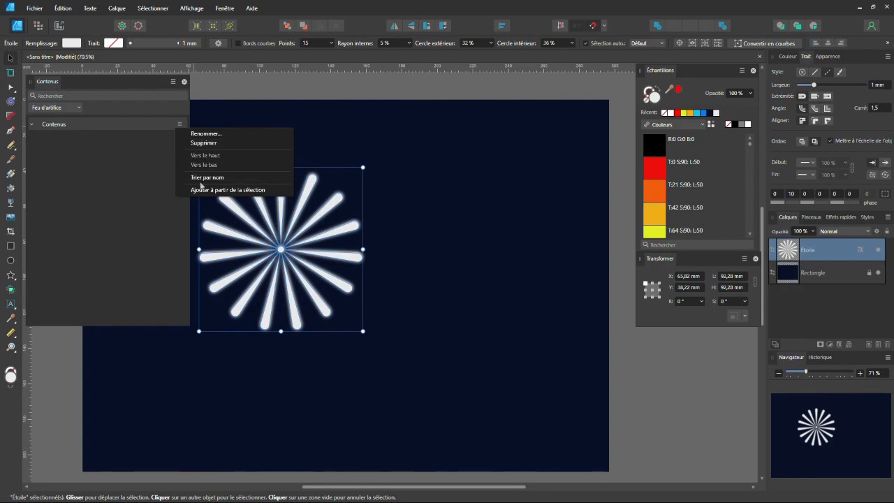
pyautogui.click(202, 191)
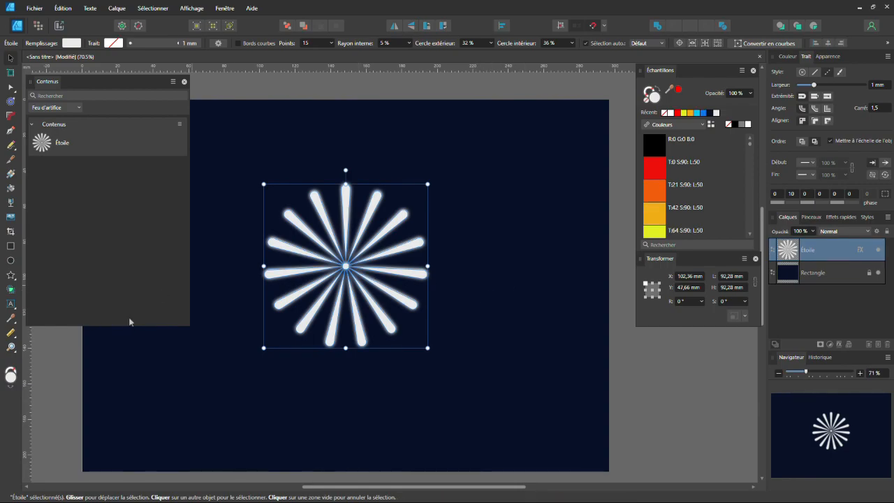
pyautogui.click(45, 355)
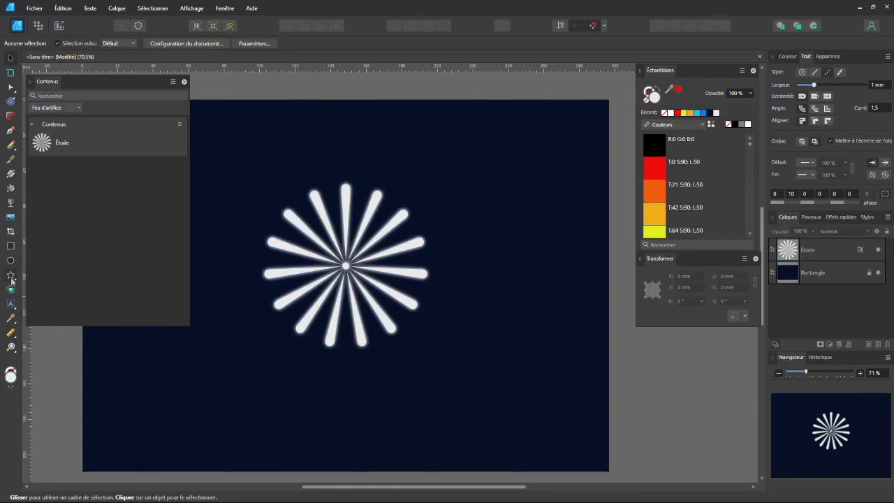
# Draw a double star about 128 mm across, partly overlapping the white firework
pyautogui.click(11, 276)
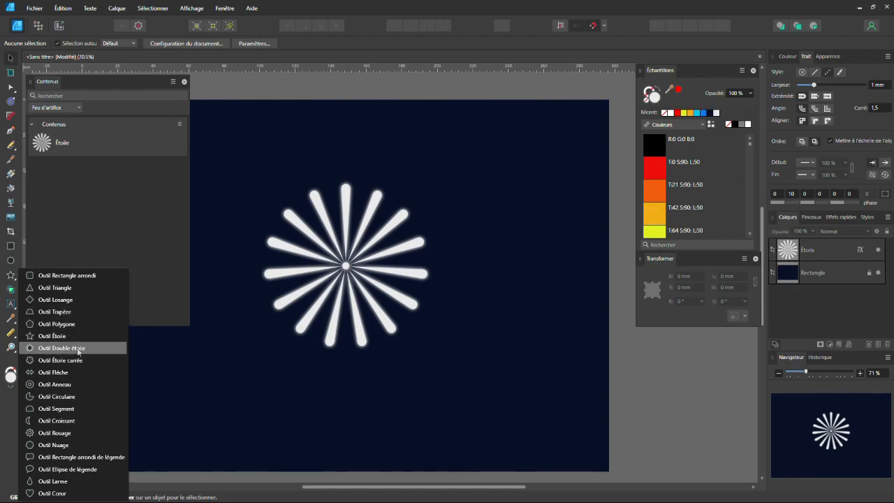
pyautogui.click(77, 352)
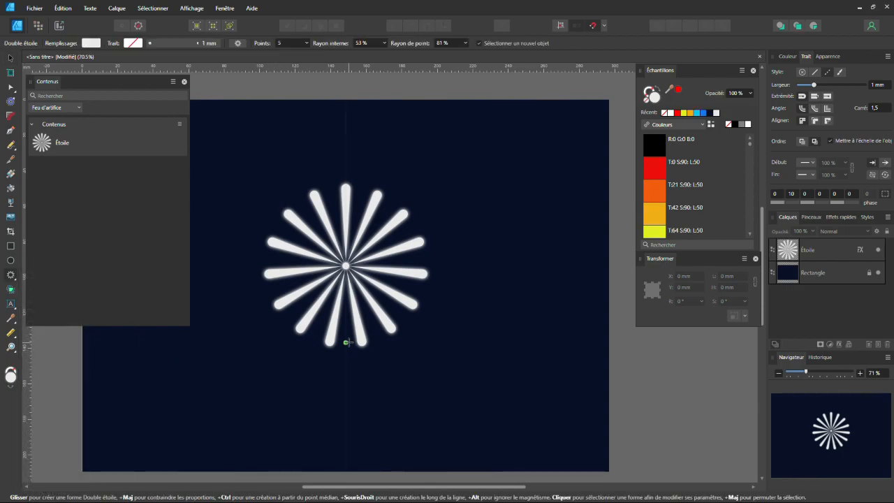
pyautogui.moveTo(461, 253); pyautogui.dragTo(591, 352)
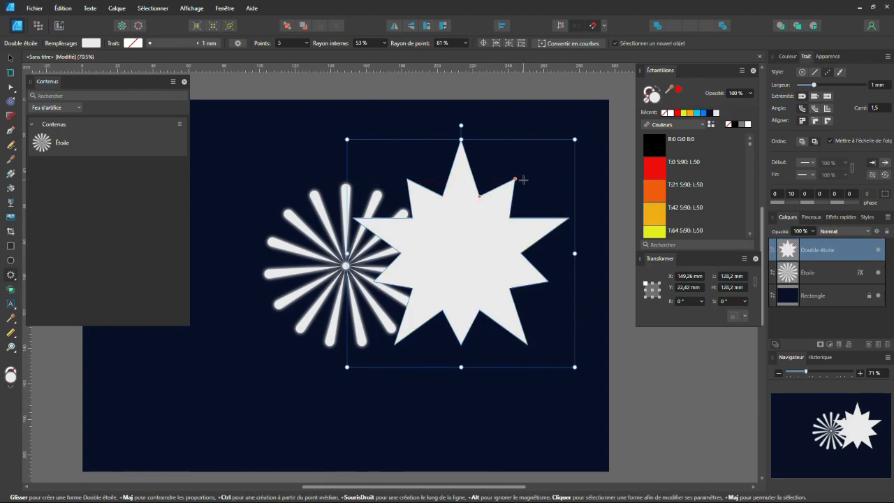
# Set the double star to 7 points, 4 % inner radius and 70 % point radius, and fill it orange (T:21 S:90 L:50)
pyautogui.moveTo(514, 181); pyautogui.dragTo(515, 179)
pyautogui.click(307, 44)
pyautogui.moveTo(309, 53)
pyautogui.mouseDown()
pyautogui.moveTo(319, 56)
pyautogui.moveTo(311, 68)
pyautogui.mouseUp()
pyautogui.moveTo(384, 43); pyautogui.dragTo(355, 77)
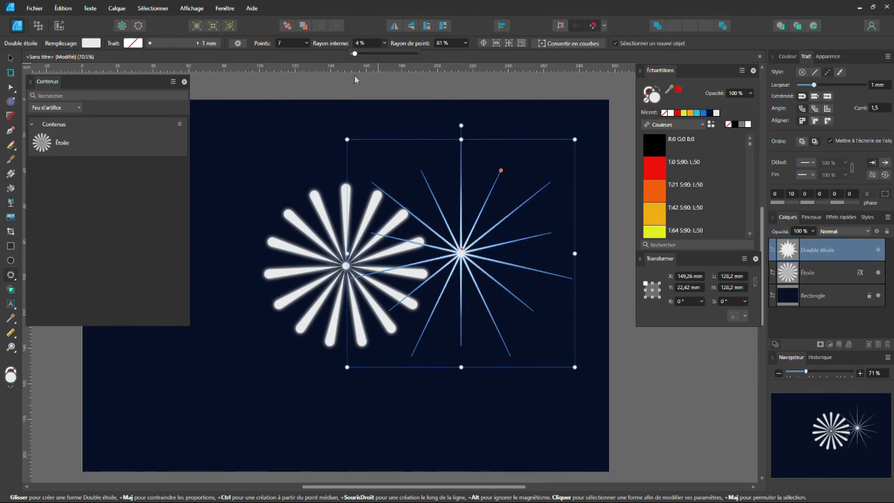
pyautogui.moveTo(465, 44); pyautogui.dragTo(459, 101)
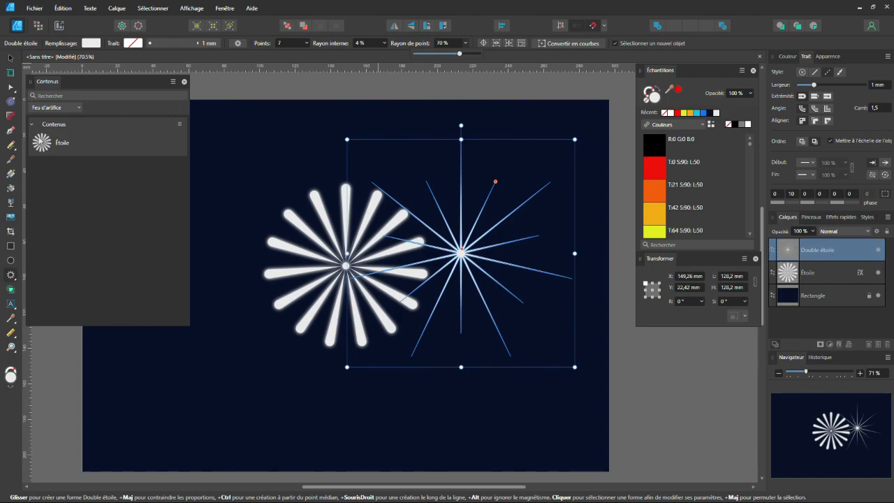
pyautogui.click(654, 195)
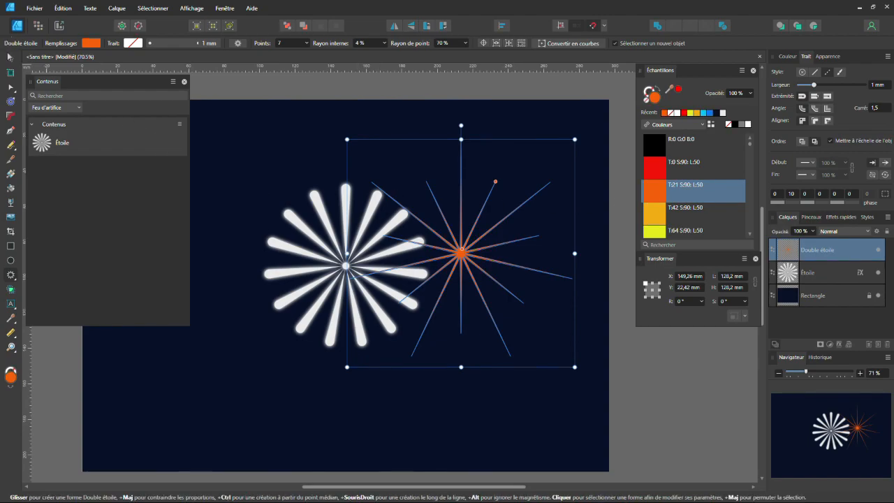
# Duplicate the orange double star in place and fill the copy with yellow (T:64 S:90 L:50)
pyautogui.click(11, 58)
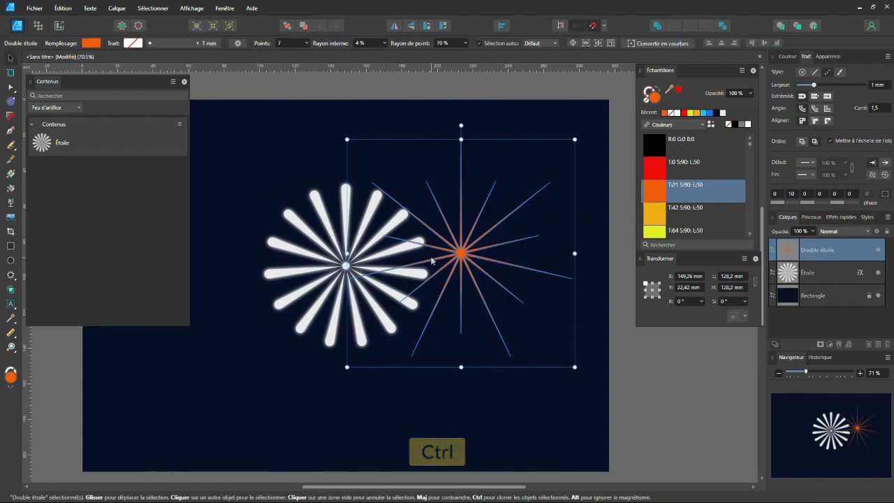
pyautogui.hotkey('ctrl', 'j')
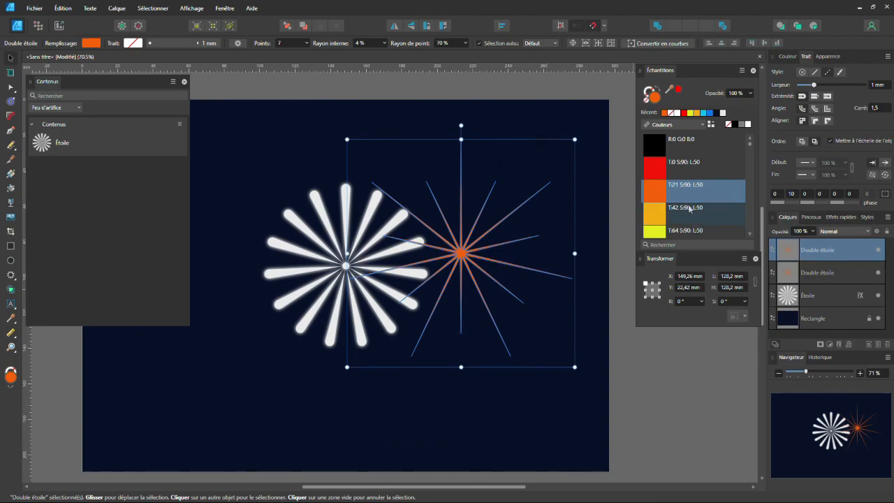
pyautogui.scroll(-3, 690, 208)
pyautogui.scroll(3, 689, 209)
pyautogui.scroll(-1, 684, 230)
pyautogui.click(683, 230)
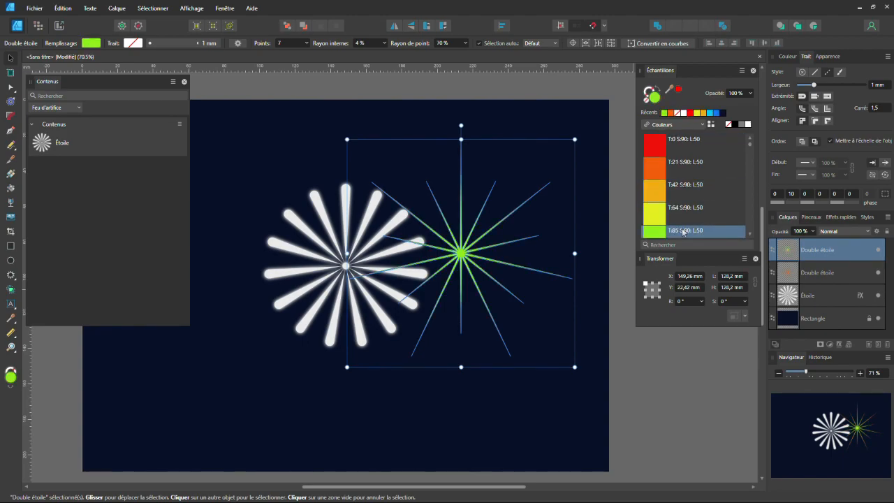
pyautogui.click(676, 217)
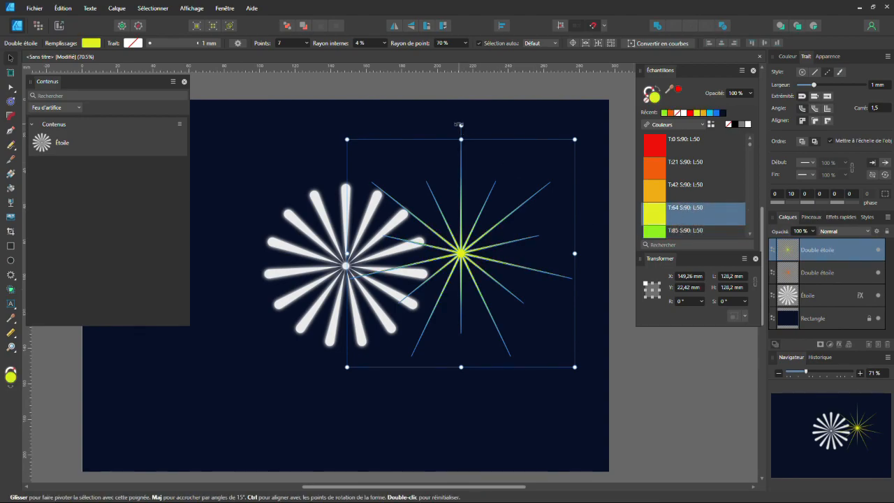
# Rotate the yellow double star to -15° and group it with the orange one
pyautogui.moveTo(458, 124); pyautogui.dragTo(480, 128)
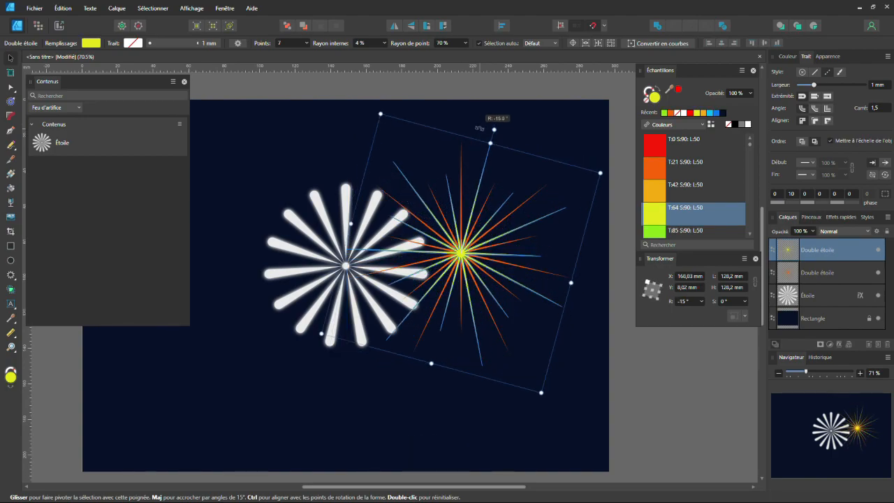
pyautogui.keyDown('shift'); pyautogui.click(835, 273); pyautogui.keyUp('shift')
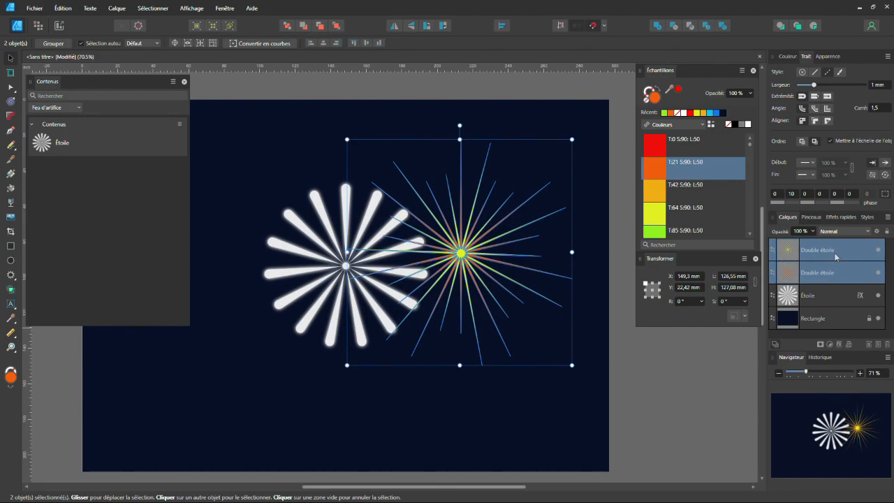
pyautogui.hotkey('ctrl', 'g')
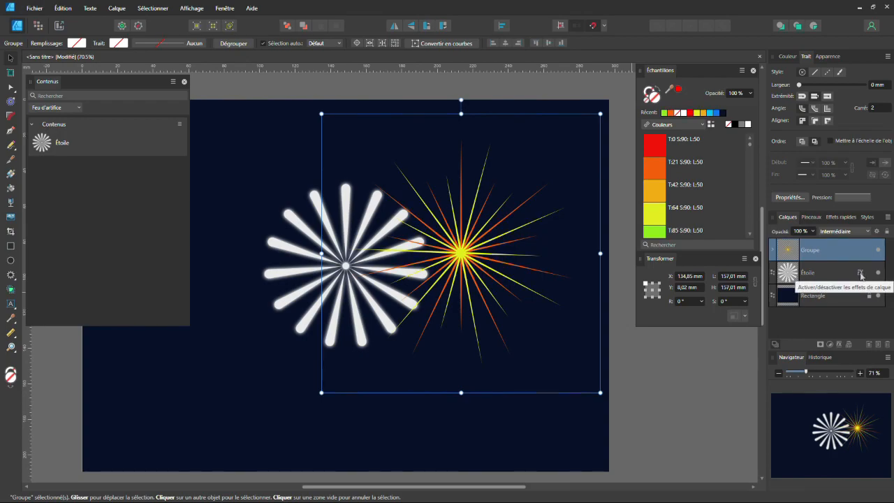
# Copy the white firework's layer effect onto the star group and adjust its outer glow to a 17 px radius and 46 % intensity
pyautogui.moveTo(861, 276); pyautogui.dragTo(861, 252)
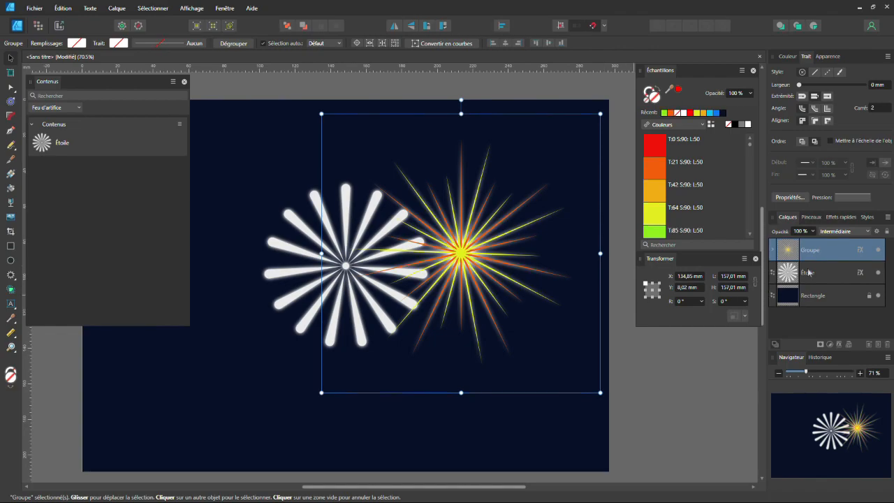
pyautogui.click(859, 253)
pyautogui.click(493, 273)
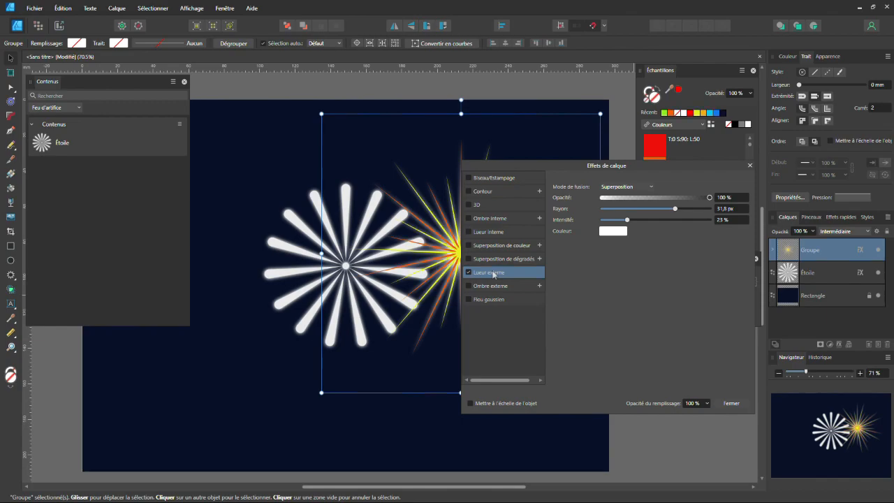
pyautogui.moveTo(614, 167); pyautogui.dragTo(761, 155)
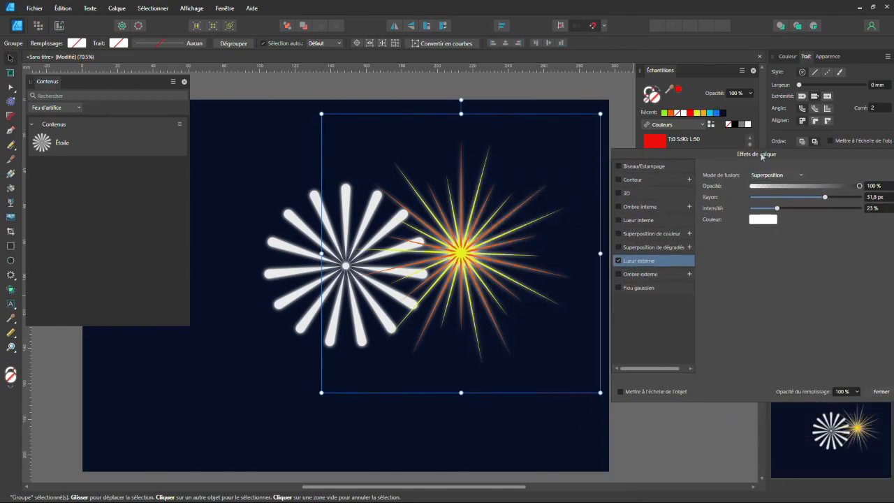
pyautogui.moveTo(825, 197); pyautogui.dragTo(801, 218)
# Colour the star group's outer glow amber and set its intensity to 77 % and radius to 24,2 px
pyautogui.click(771, 221)
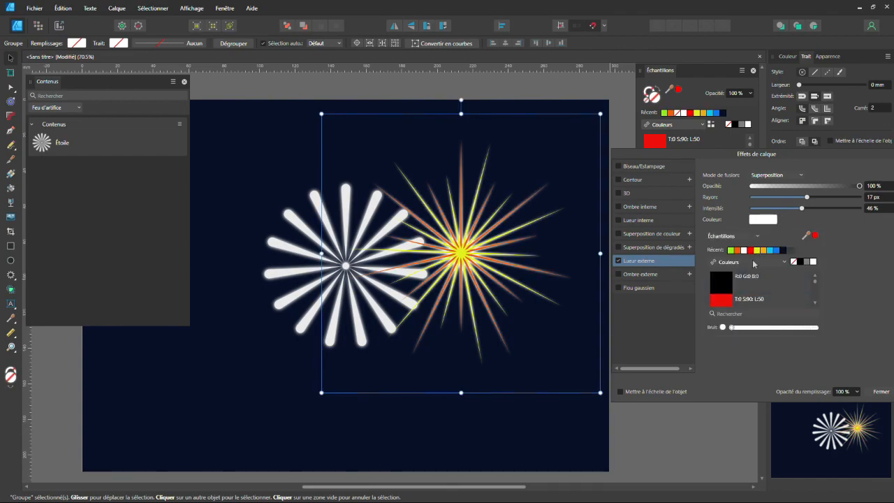
pyautogui.click(737, 251)
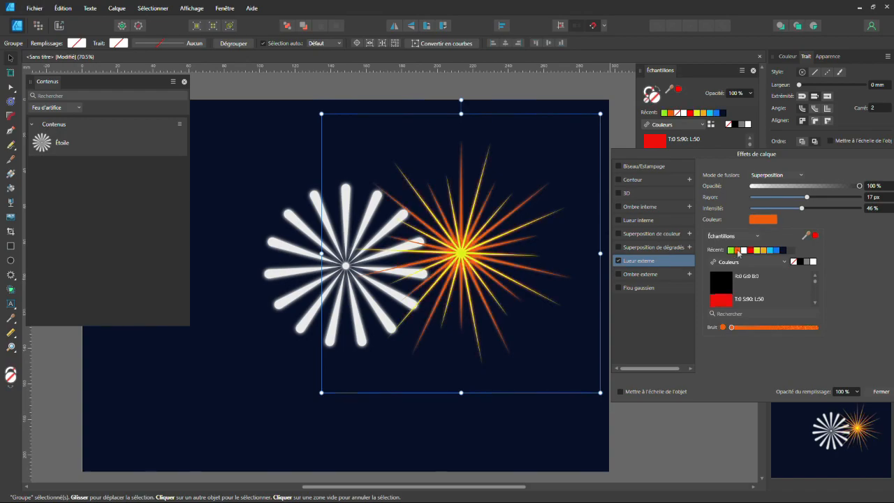
pyautogui.click(766, 251)
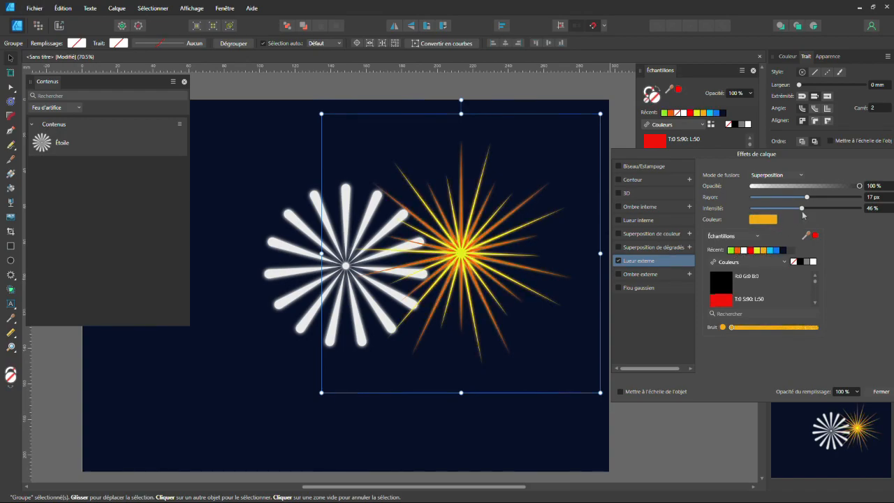
pyautogui.moveTo(808, 208); pyautogui.dragTo(834, 214)
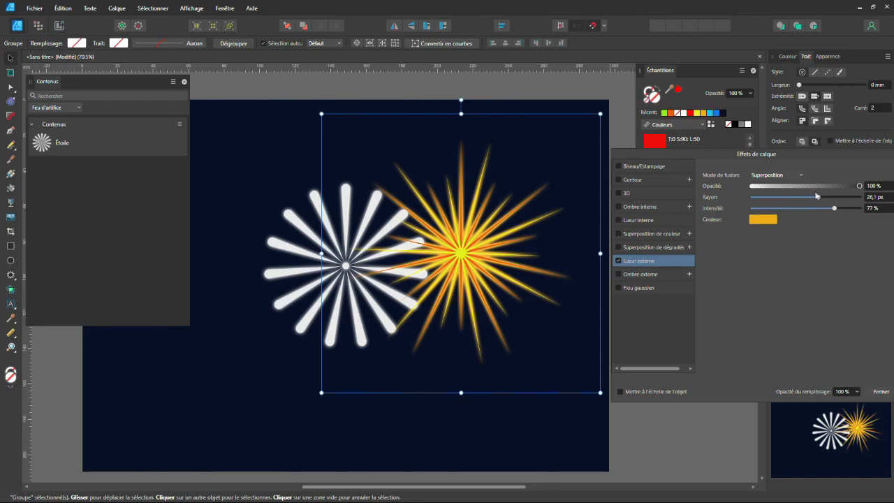
pyautogui.moveTo(817, 196); pyautogui.dragTo(815, 198)
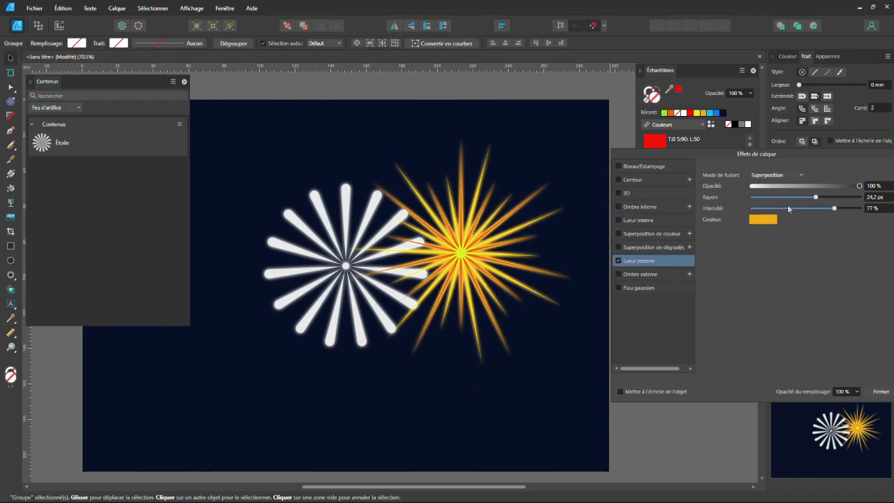
# Add a white inner glow to the star group with a 28,8 px radius and 42 % intensity
pyautogui.click(638, 222)
pyautogui.click(618, 220)
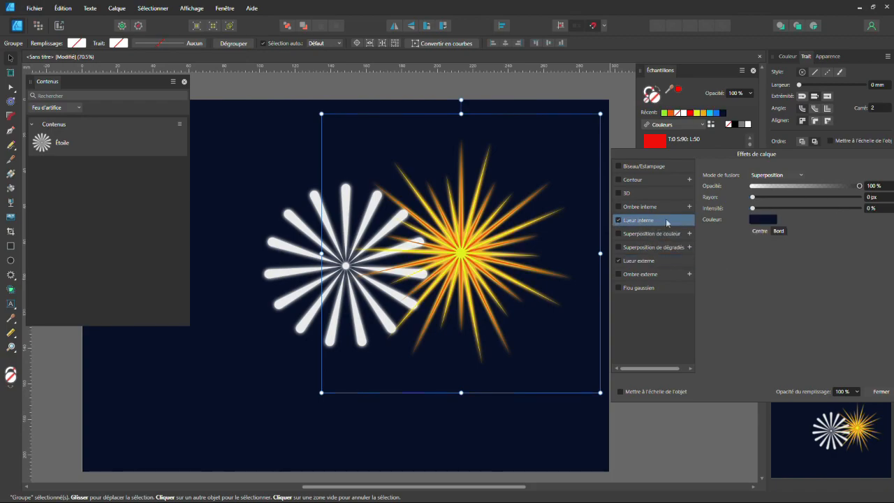
pyautogui.click(757, 222)
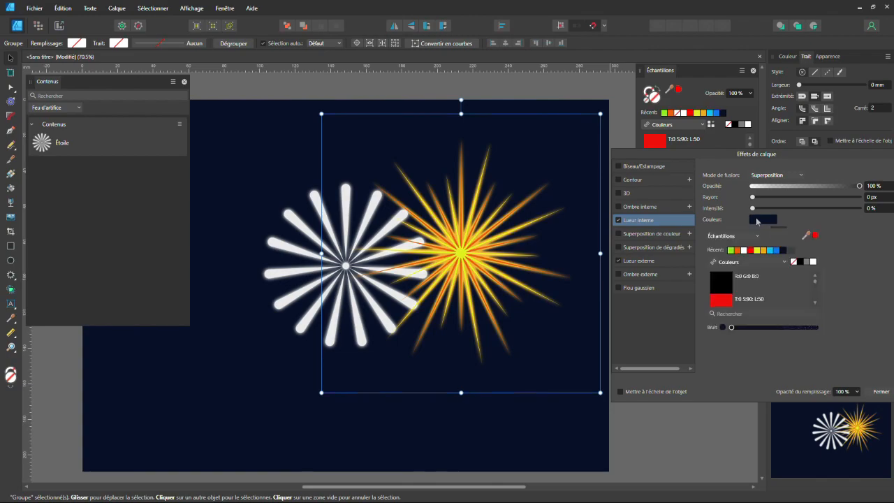
pyautogui.click(813, 262)
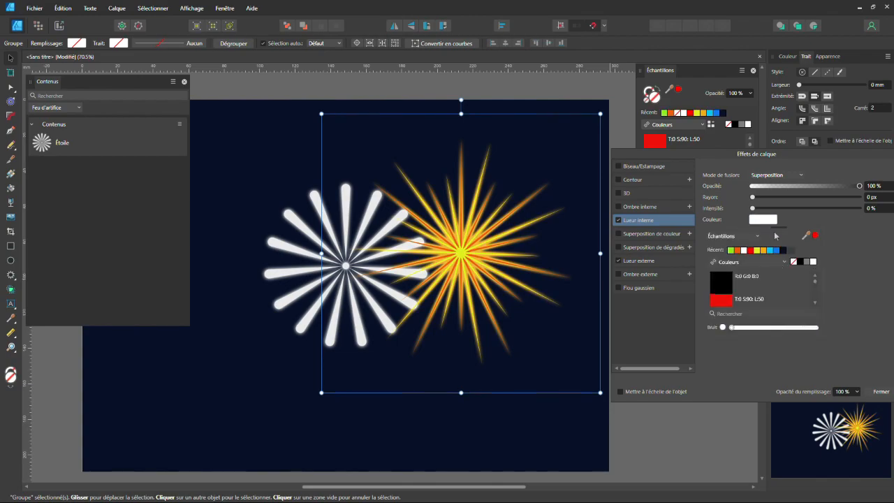
pyautogui.click(757, 198)
pyautogui.moveTo(757, 198); pyautogui.dragTo(821, 207)
pyautogui.moveTo(754, 208); pyautogui.dragTo(796, 209)
# Reduce the star group's inner glow to a 4,1 px radius and 26 % intensity, and close the layer effects
pyautogui.press('ctrl')
pyautogui.scroll(3, 507, 260)
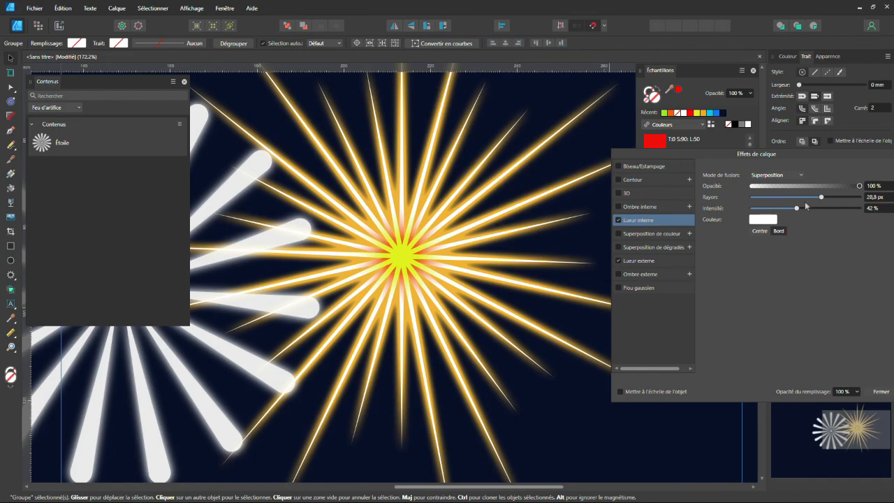
pyautogui.moveTo(820, 197); pyautogui.dragTo(783, 219)
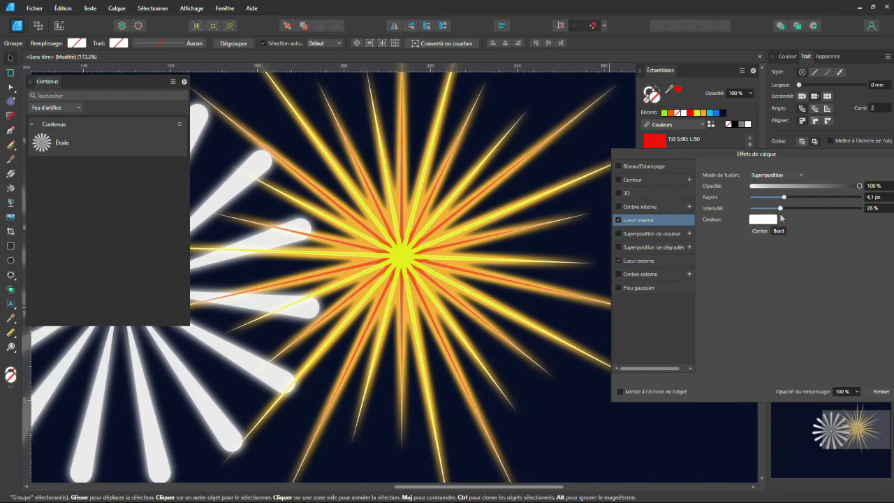
pyautogui.click(881, 391)
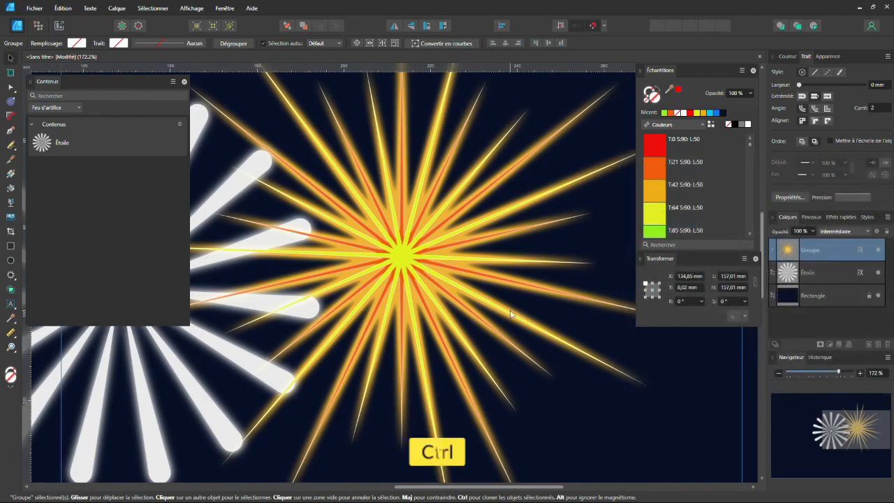
pyautogui.keyDown('ctrl'); pyautogui.scroll(-4, 504, 313); pyautogui.keyUp('ctrl')
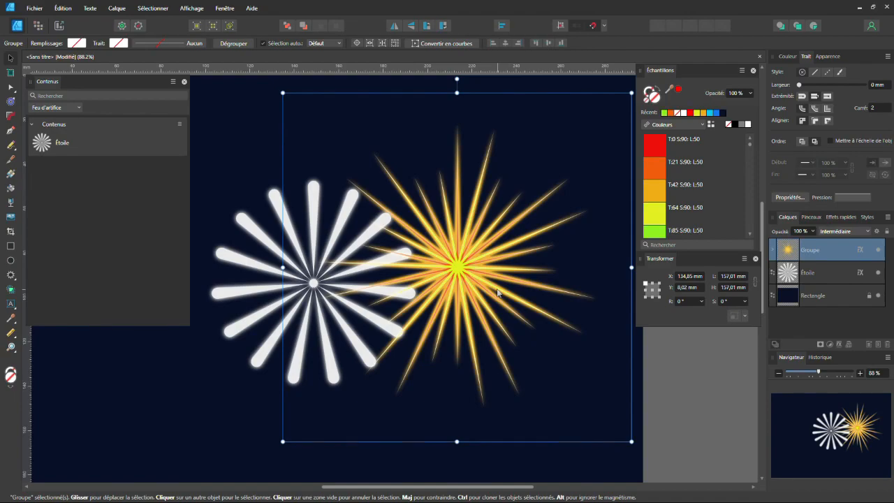
# Apply a horizontal arc warp of 25 % to the glowing star group
pyautogui.click(849, 345)
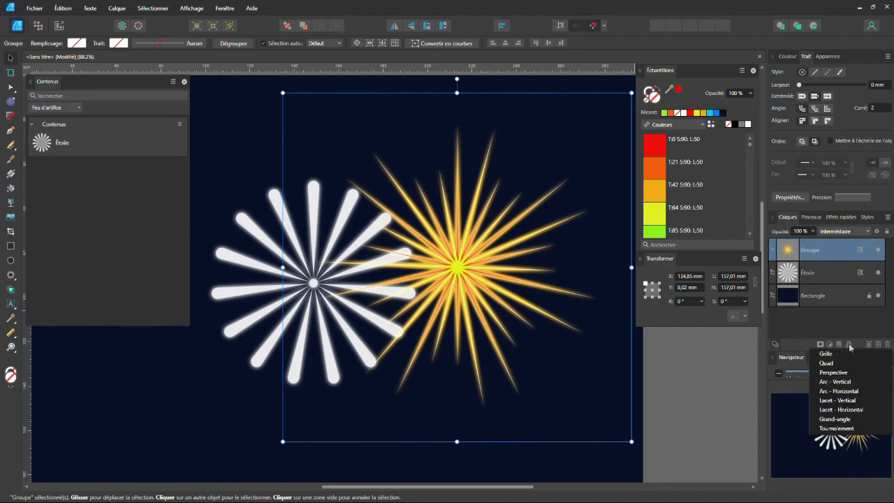
pyautogui.click(844, 391)
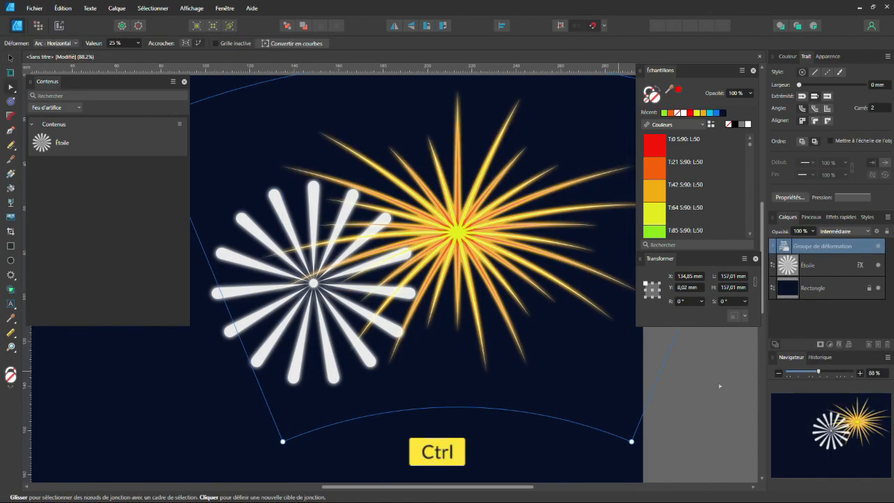
pyautogui.scroll(-2, 510, 310)
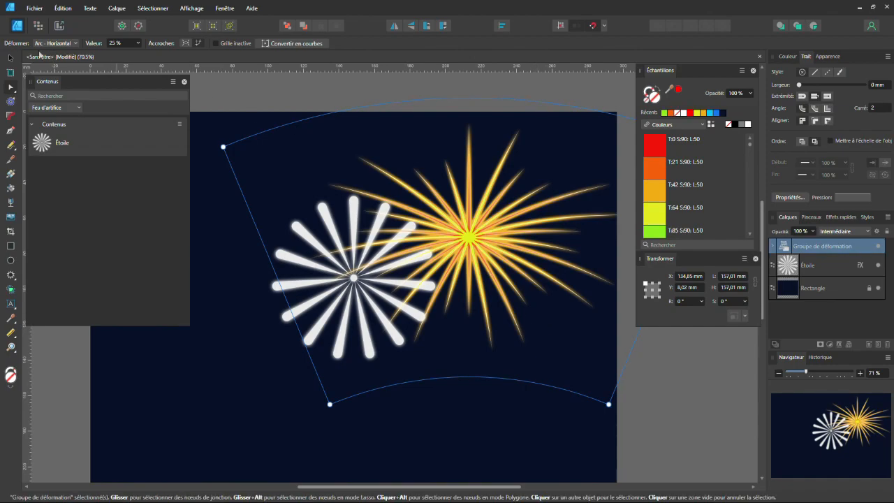
pyautogui.click(10, 57)
pyautogui.scroll(-1, 500, 266)
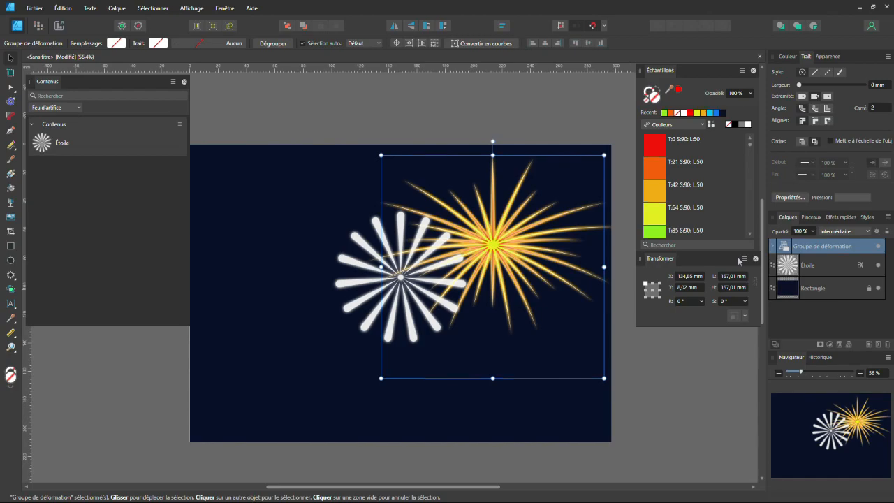
# Reopen the warp group's deformation controls to review its settings
pyautogui.doubleClick(815, 247)
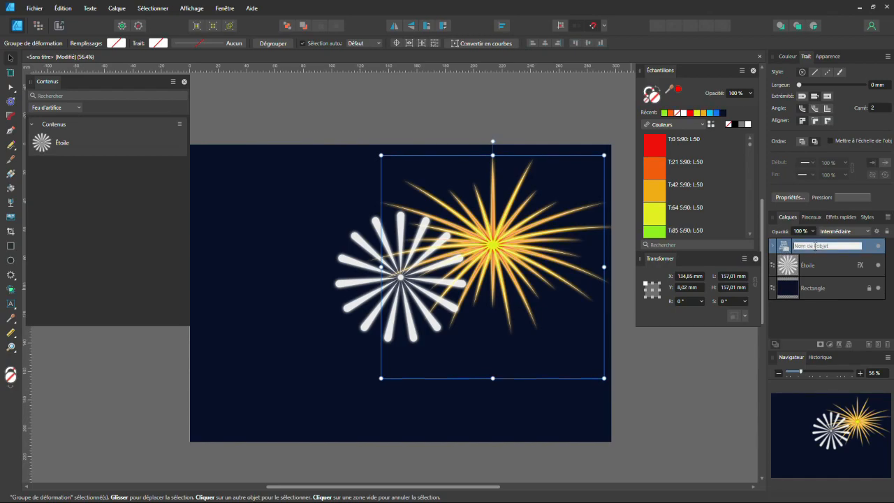
pyautogui.click(785, 249)
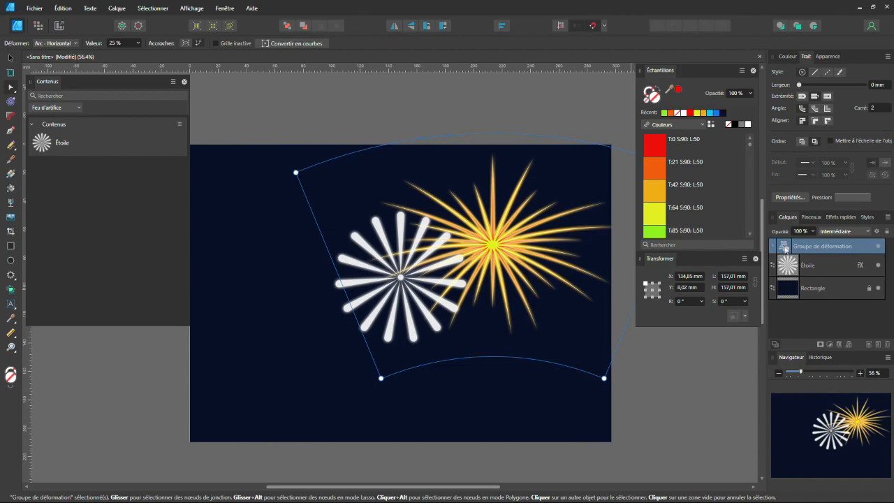
pyautogui.click(303, 45)
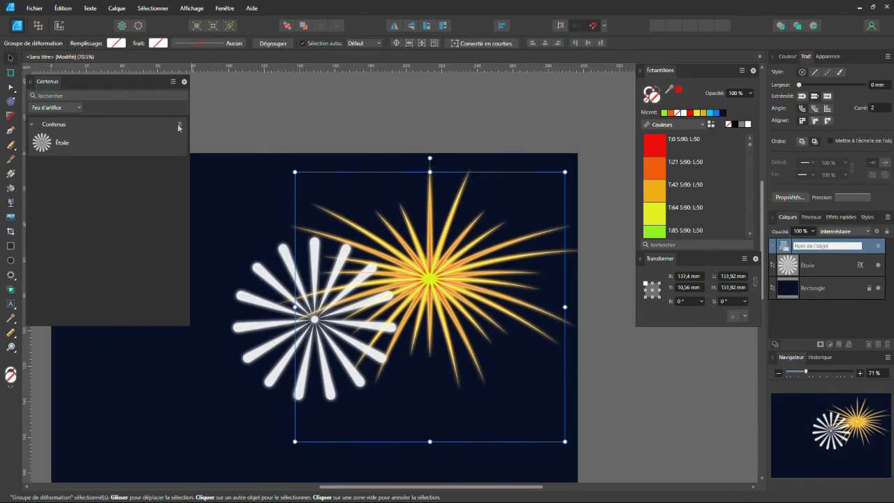
# Save the warped firework as an asset in Feu d'artifice and place a copy at the upper left of the artwork
pyautogui.click(179, 125)
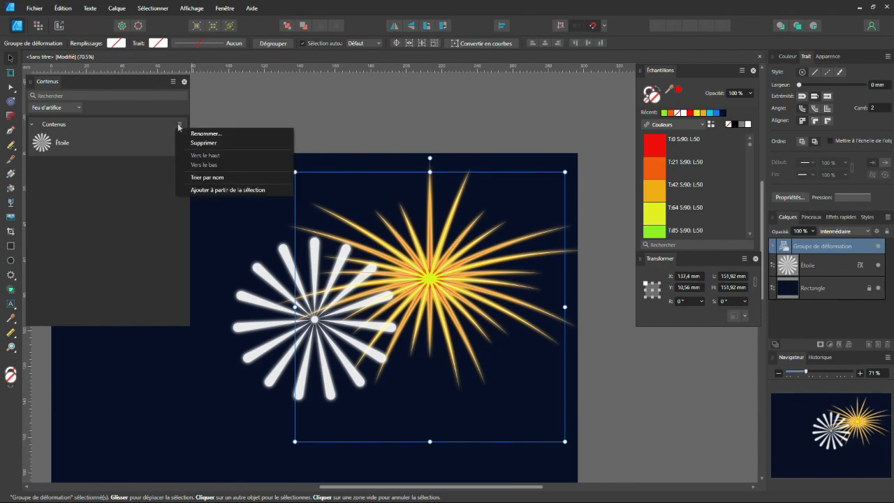
pyautogui.click(211, 190)
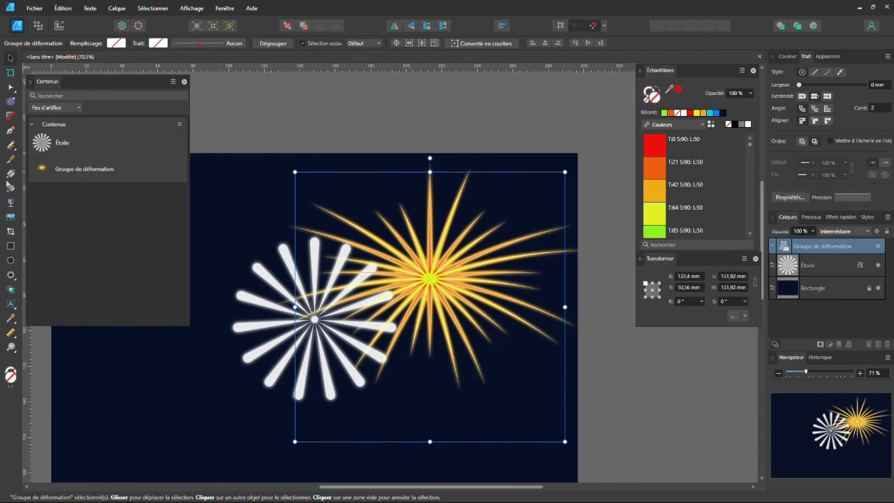
pyautogui.moveTo(79, 170); pyautogui.dragTo(466, 246)
pyautogui.scroll(-1, 333, 276)
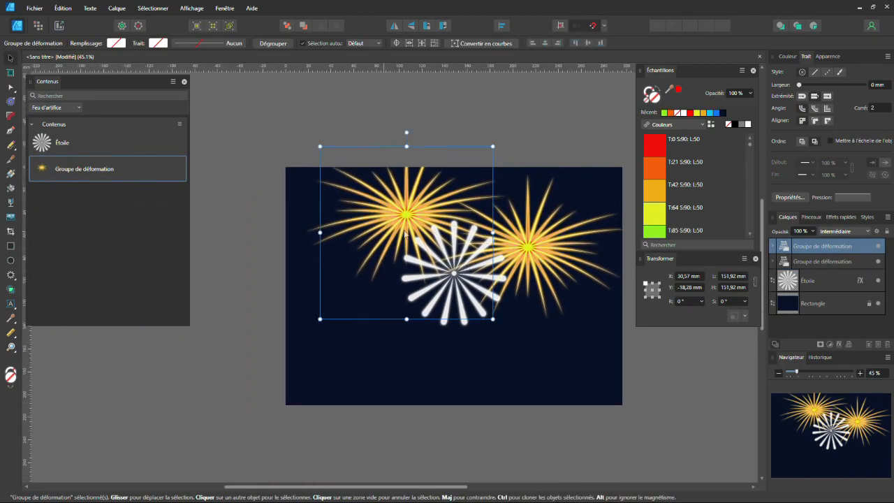
pyautogui.scroll(2, 447, 269)
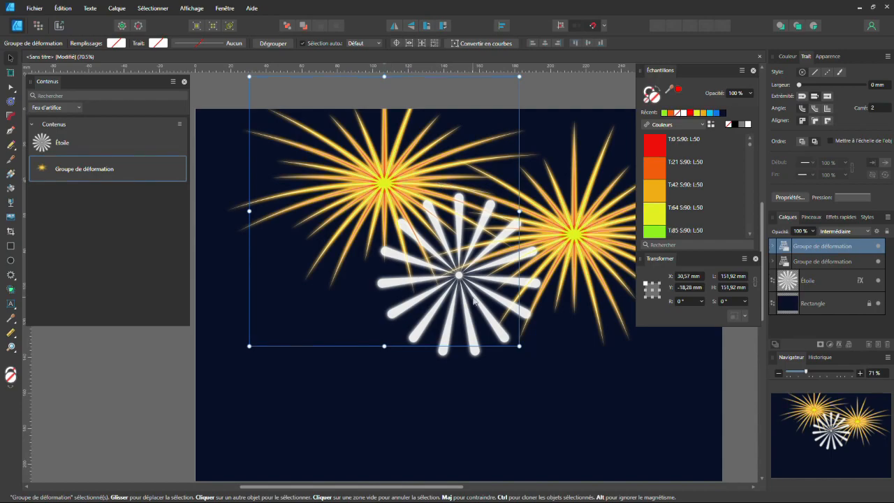
# Set up the Pencil tool with the stabiliser enabled and a solid 8 mm stroke
pyautogui.moveTo(468, 302); pyautogui.dragTo(446, 314)
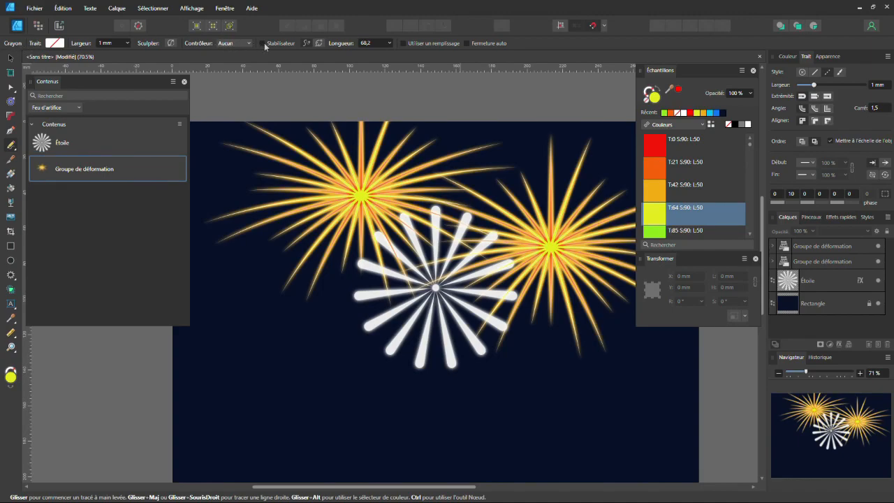
pyautogui.click(815, 72)
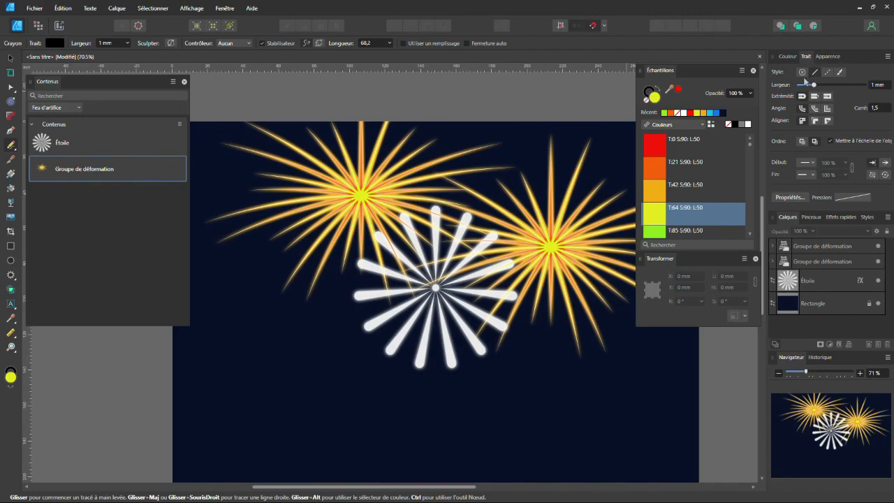
pyautogui.click(878, 85)
pyautogui.write('3')
pyautogui.press('Return')
# Shape the stroke's pressure curve as a straight ramp from zero at the start to full at the end, and save the profile
pyautogui.click(851, 197)
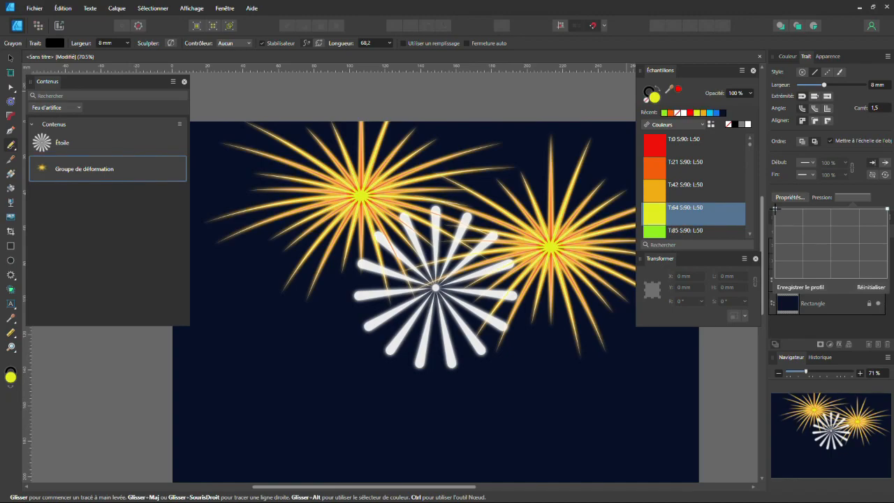
pyautogui.moveTo(775, 209); pyautogui.dragTo(782, 282)
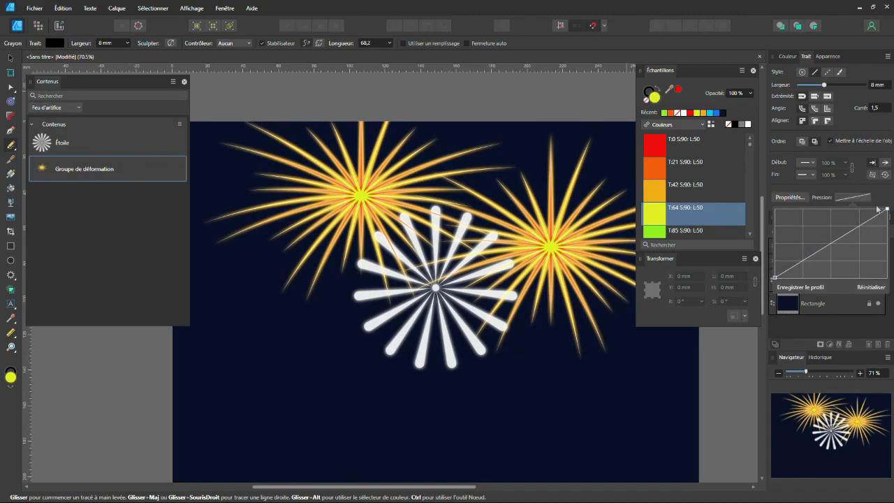
pyautogui.click(812, 288)
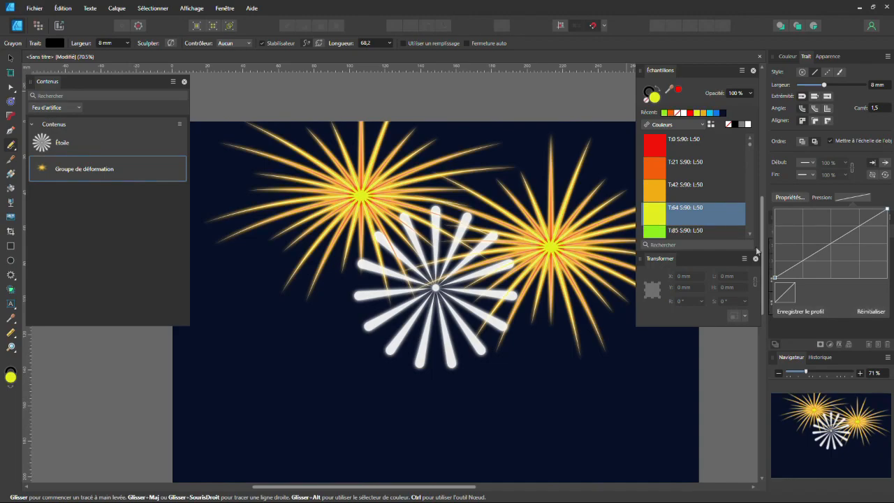
# Draw four tapered red pencil strokes of different lengths, fanning up and to the left from one point at the artwork's lower centre
pyautogui.moveTo(423, 481)
pyautogui.mouseDown()
pyautogui.moveTo(421, 342)
pyautogui.moveTo(399, 283)
pyautogui.moveTo(336, 180)
pyautogui.mouseUp()
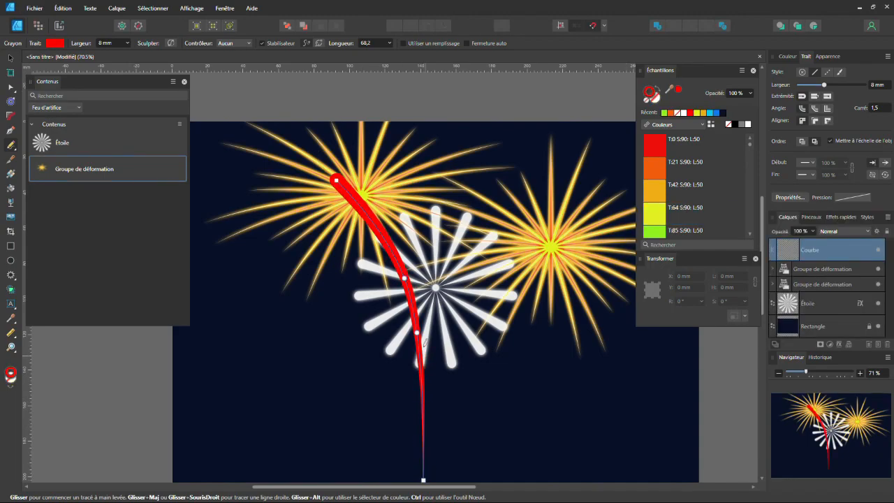
pyautogui.moveTo(423, 481)
pyautogui.mouseDown()
pyautogui.moveTo(424, 407)
pyautogui.moveTo(394, 168)
pyautogui.mouseUp()
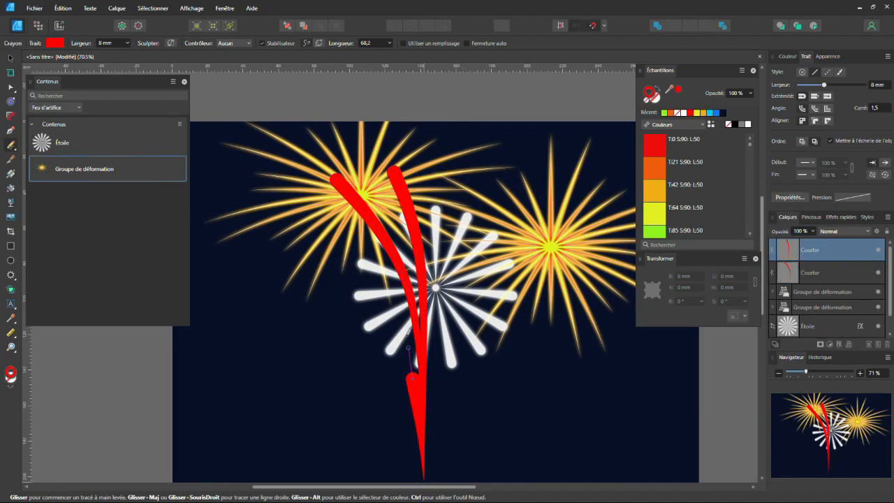
pyautogui.moveTo(399, 274)
pyautogui.mouseDown()
pyautogui.moveTo(360, 231)
pyautogui.moveTo(377, 244)
pyautogui.mouseUp()
pyautogui.hotkey('ctrl', 'z')
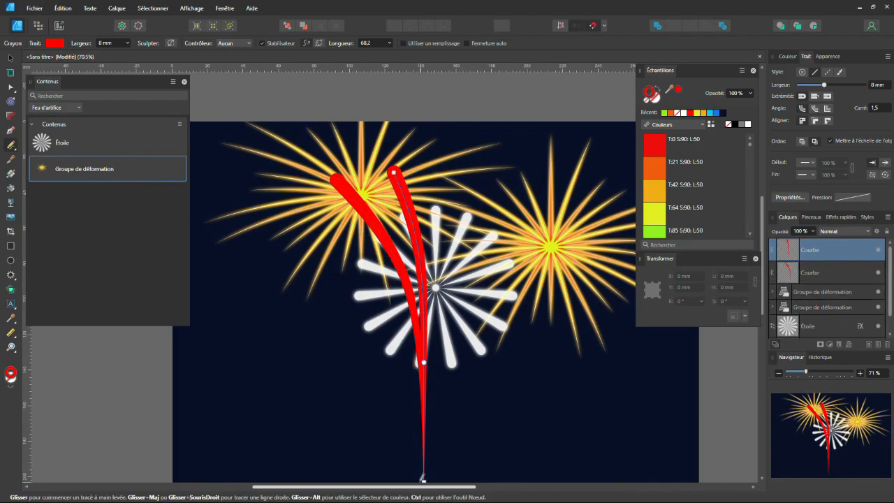
pyautogui.moveTo(424, 481); pyautogui.dragTo(363, 254)
pyautogui.hotkey('ctrl', 'z')
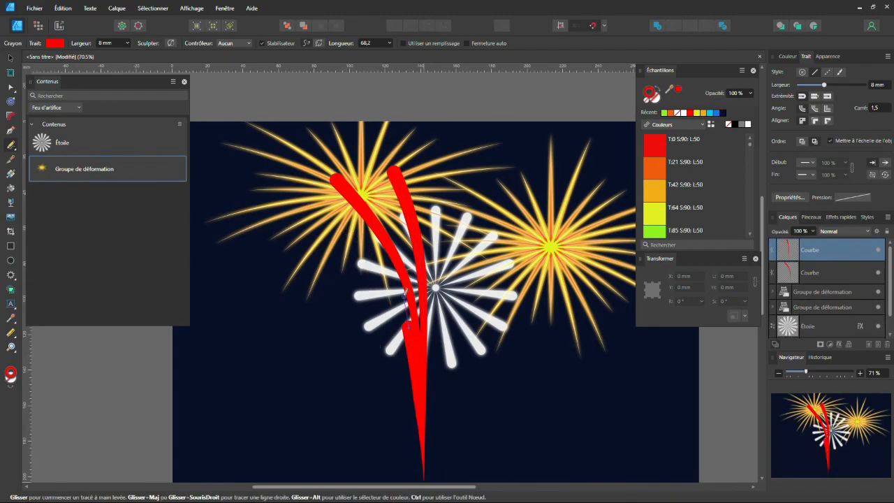
pyautogui.moveTo(407, 302)
pyautogui.mouseDown()
pyautogui.moveTo(388, 243)
pyautogui.moveTo(335, 190)
pyautogui.moveTo(267, 194)
pyautogui.moveTo(243, 204)
pyautogui.mouseUp()
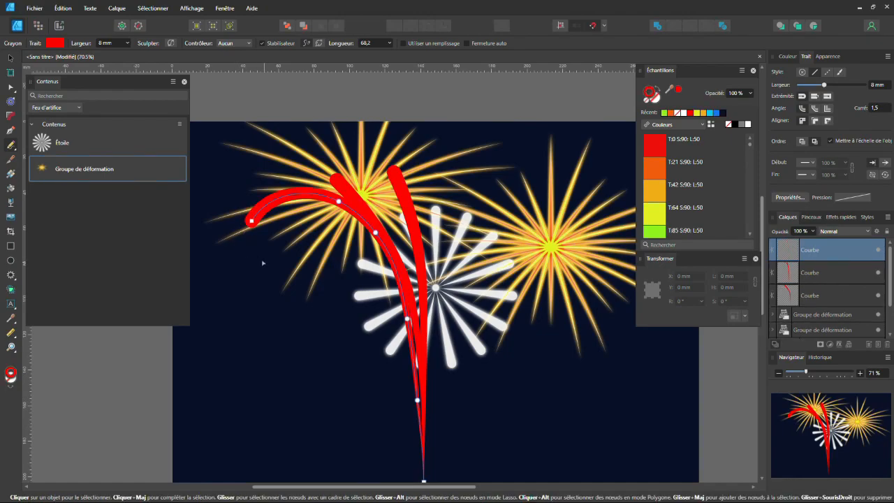
pyautogui.hotkey('ctrl', 'z')
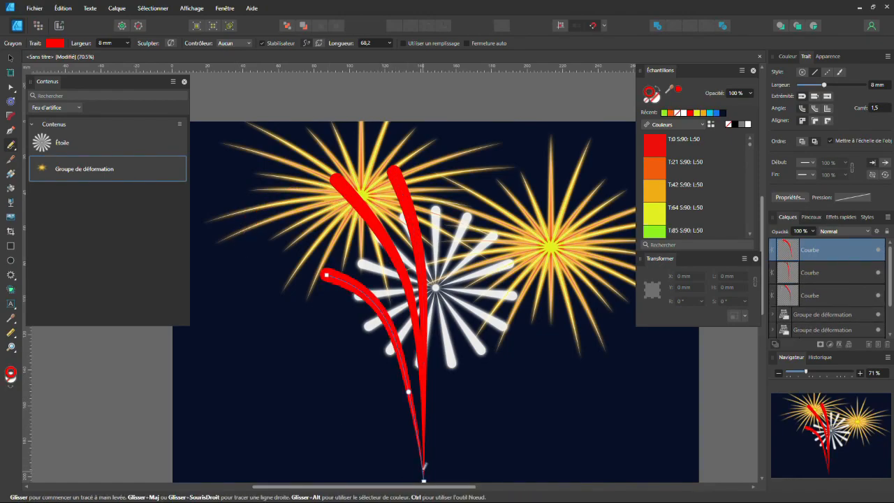
pyautogui.moveTo(424, 480)
pyautogui.mouseDown()
pyautogui.moveTo(412, 315)
pyautogui.moveTo(378, 227)
pyautogui.moveTo(346, 210)
pyautogui.moveTo(356, 222)
pyautogui.mouseUp()
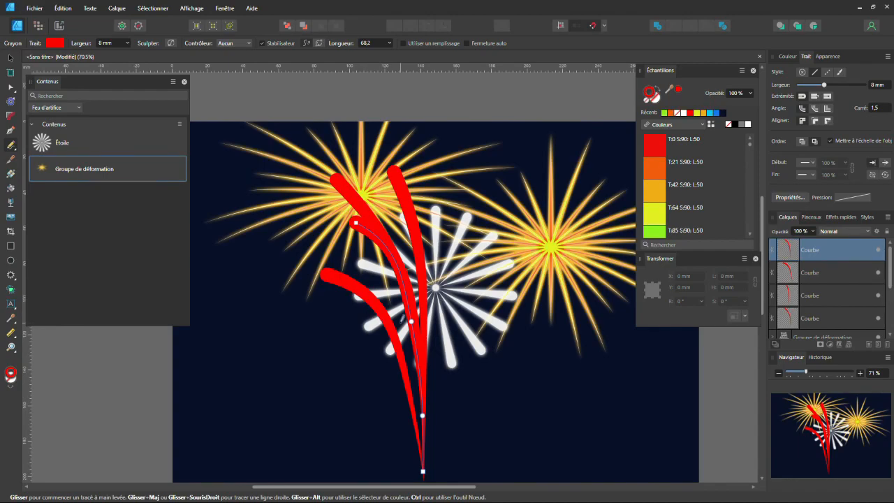
# Reshape the last stroke with the Node tool by lowering its tip, deleting its intermediate nodes and adjusting its handles into a smooth arc
pyautogui.press('a')
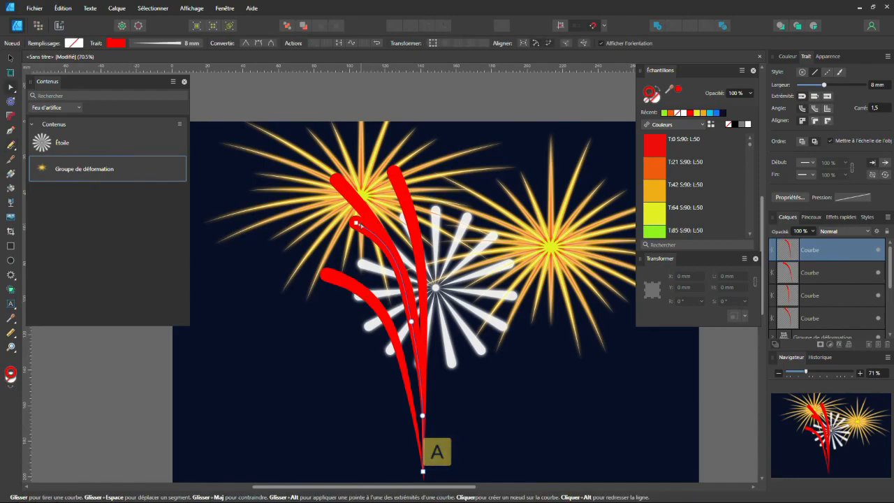
pyautogui.moveTo(356, 224); pyautogui.dragTo(335, 243)
pyautogui.click(413, 323)
pyautogui.press('Delete')
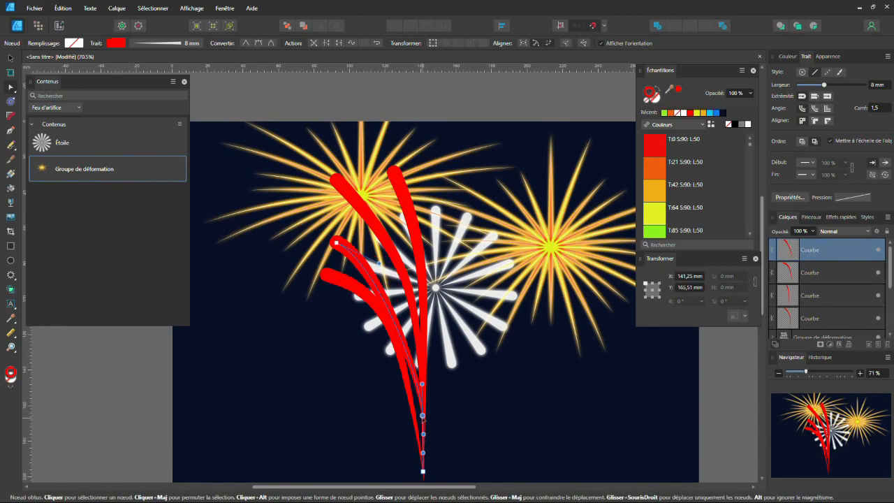
pyautogui.press('Delete')
pyautogui.click(336, 243)
pyautogui.moveTo(379, 264); pyautogui.dragTo(427, 298)
pyautogui.moveTo(422, 454); pyautogui.dragTo(416, 406)
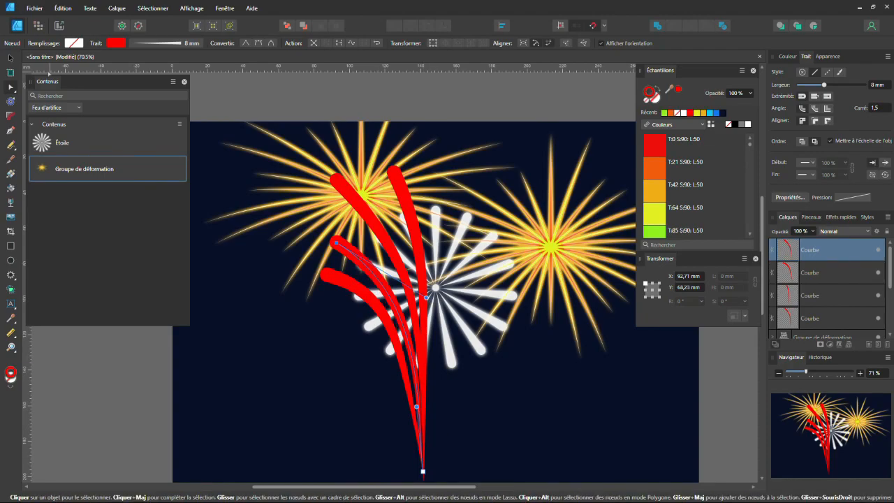
# Select all four red strokes and group them
pyautogui.click(10, 58)
pyautogui.keyDown('shift'); pyautogui.click(357, 204); pyautogui.keyUp('shift')
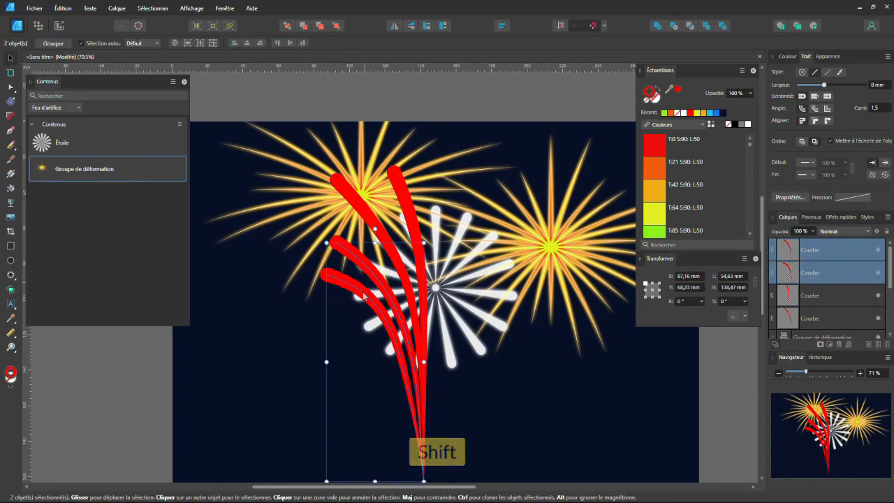
pyautogui.keyDown('shift'); pyautogui.click(361, 205); pyautogui.keyUp('shift')
pyautogui.keyDown('shift'); pyautogui.click(407, 196); pyautogui.keyUp('shift')
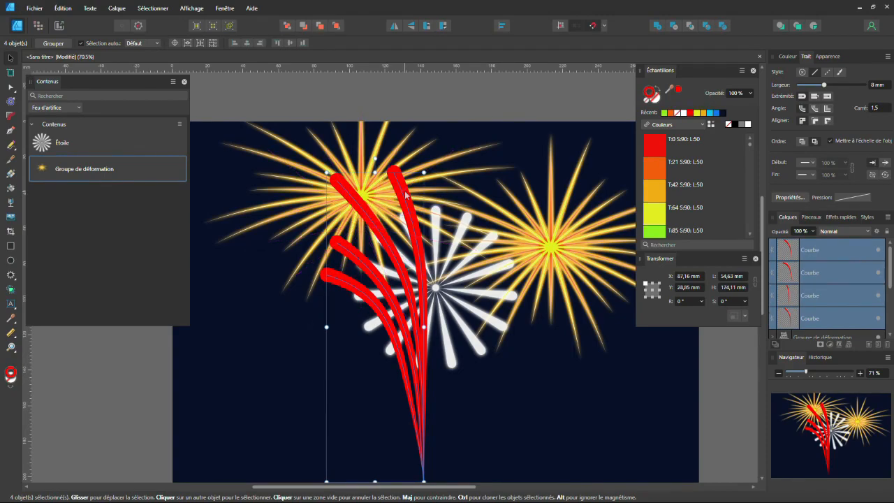
pyautogui.press('ctrl')
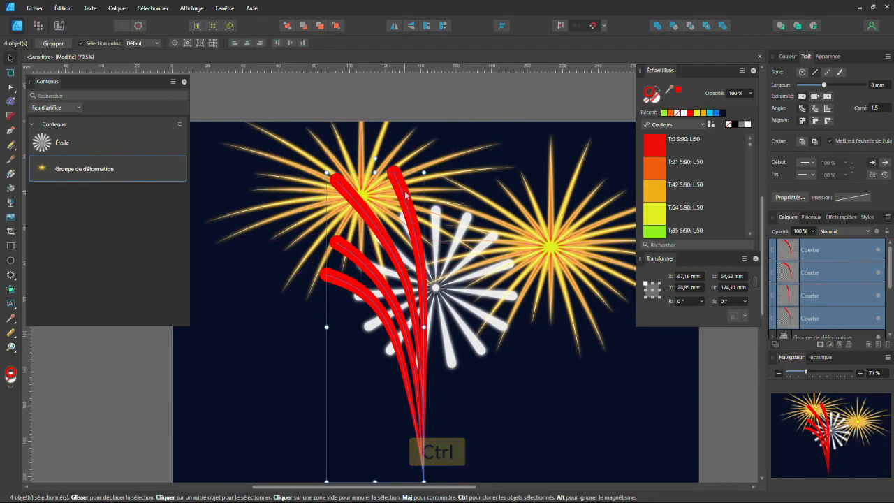
pyautogui.hotkey('ctrl', 'g')
# Duplicate the stroke group, mirror the copy horizontally onto the opposite side of the shared base, and group both halves
pyautogui.hotkey('ctrl', 'j')
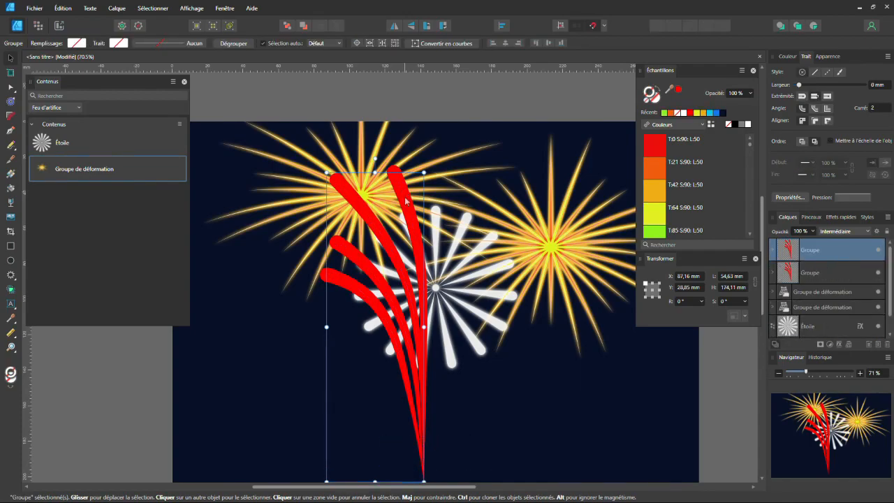
pyautogui.click(393, 27)
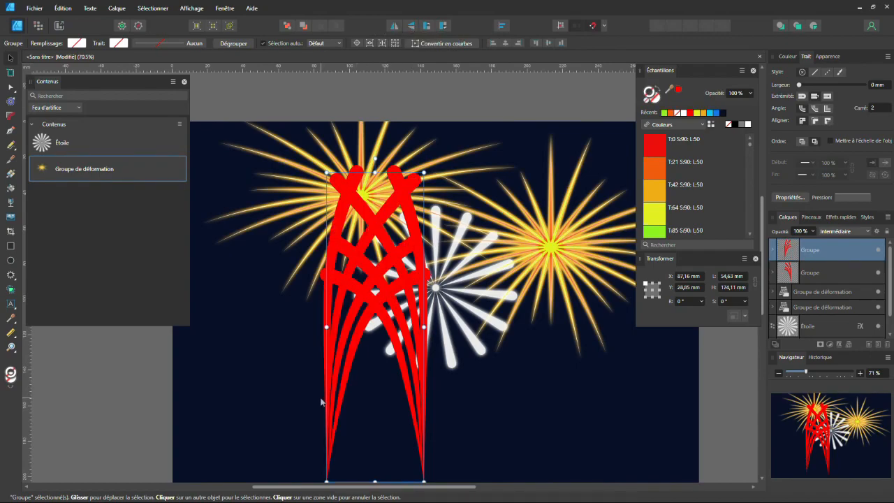
pyautogui.moveTo(337, 404); pyautogui.dragTo(438, 401)
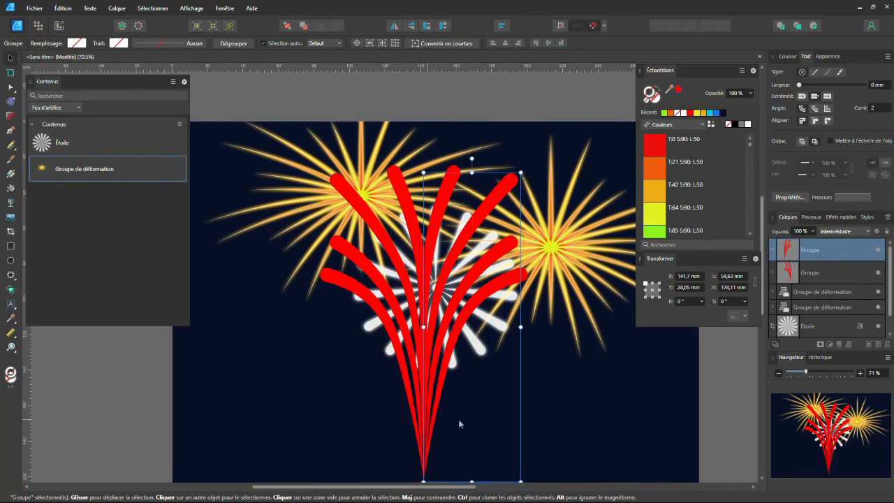
pyautogui.keyDown('shift'); pyautogui.click(826, 274); pyautogui.keyUp('shift')
pyautogui.press('ctrl')
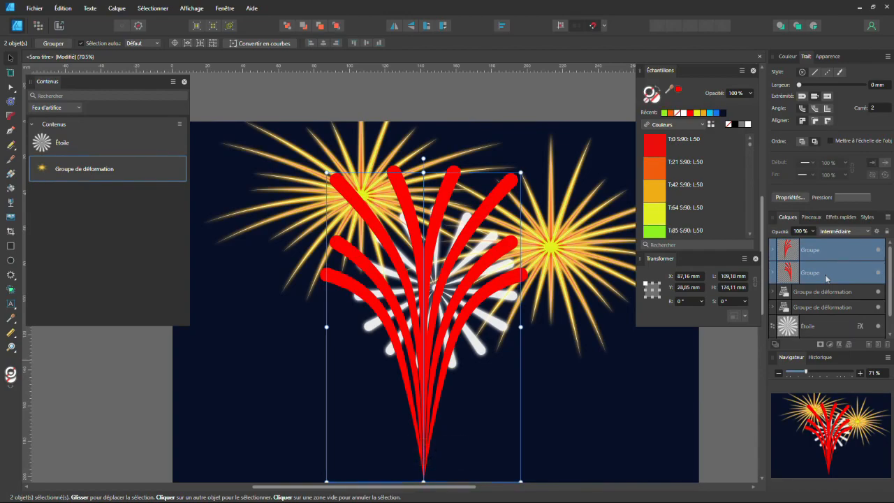
pyautogui.hotkey('ctrl', 'g')
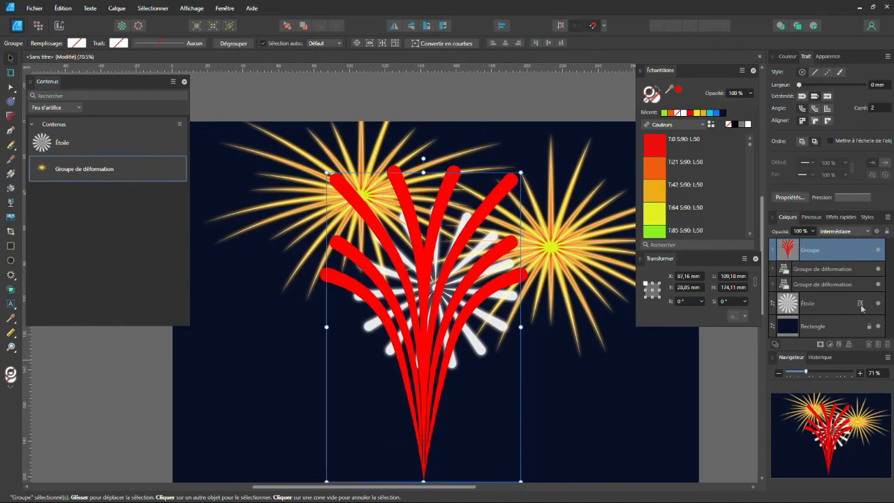
# Copy the white star's layer effect onto the red group and set its outer glow to red with 74% intensity
pyautogui.moveTo(860, 306); pyautogui.dragTo(856, 251)
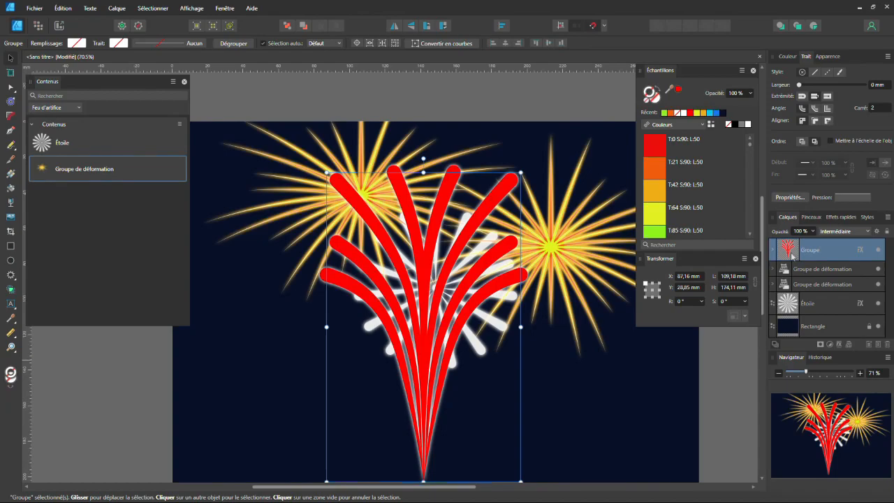
pyautogui.click(859, 250)
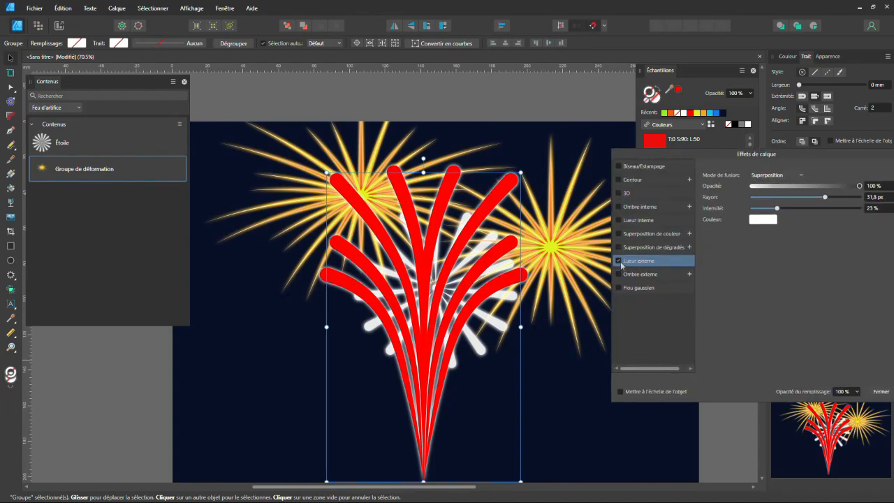
pyautogui.click(763, 220)
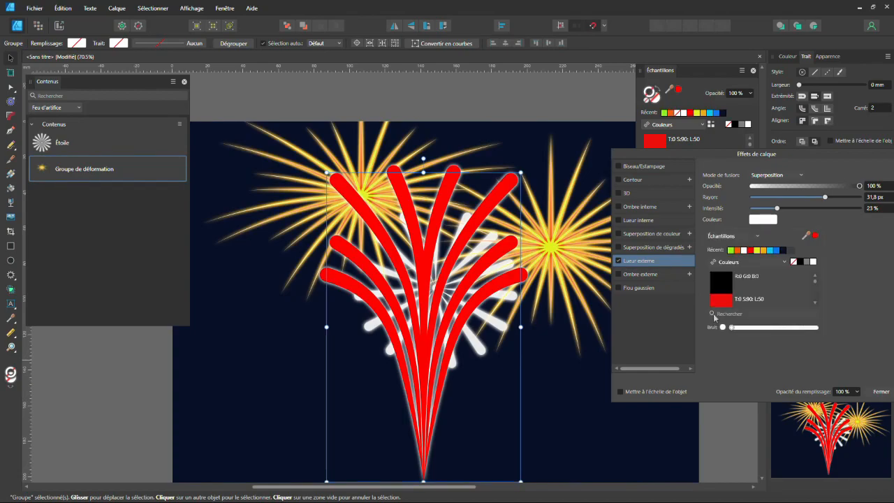
pyautogui.click(749, 250)
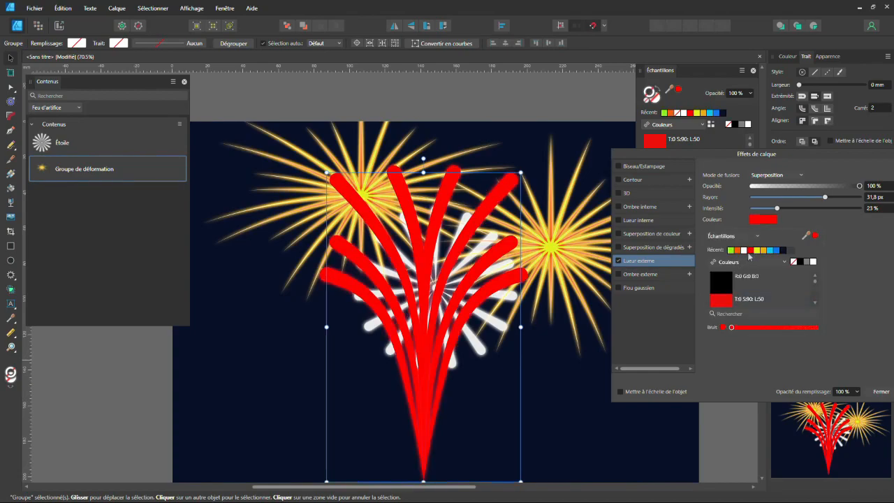
pyautogui.click(777, 209)
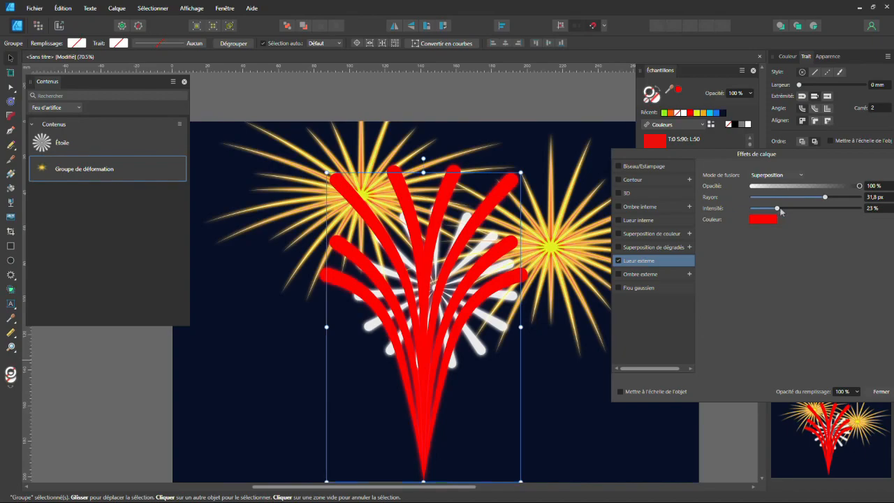
pyautogui.moveTo(784, 207); pyautogui.dragTo(831, 208)
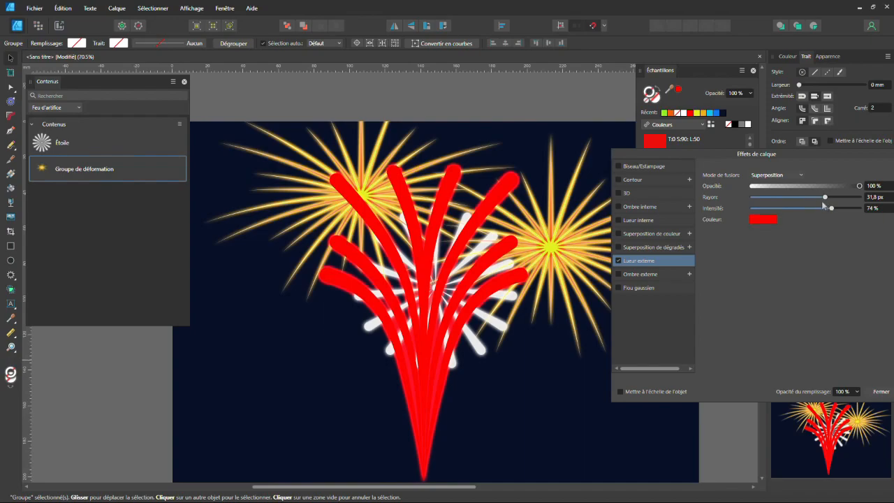
# Add a grey inner glow to the red group with a 33.3 px radius and 62% intensity, and close the effects
pyautogui.click(625, 222)
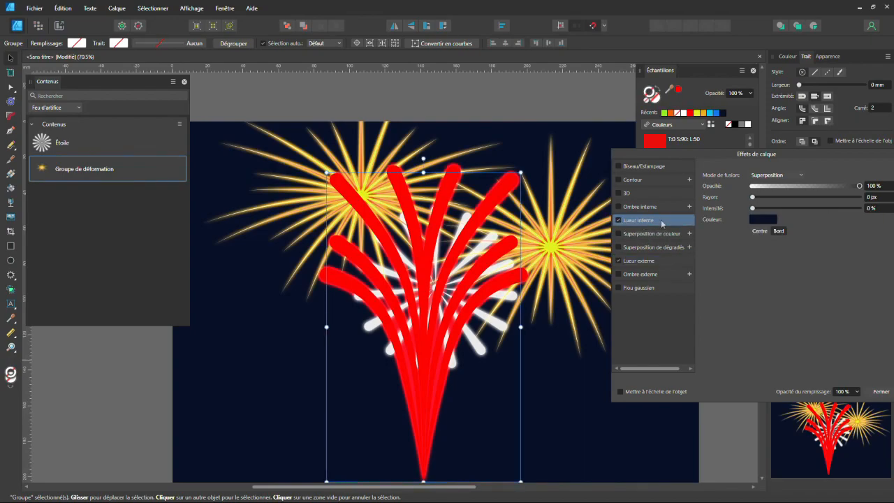
pyautogui.click(763, 220)
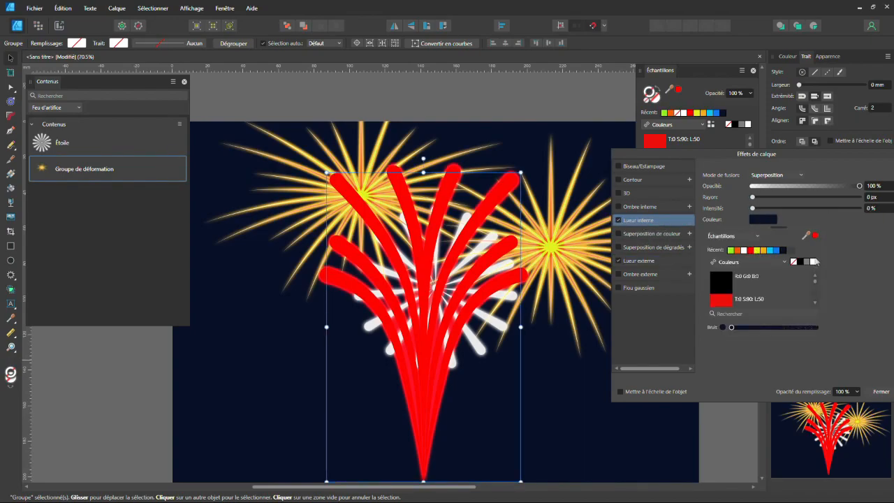
pyautogui.click(813, 261)
pyautogui.moveTo(755, 199)
pyautogui.mouseDown()
pyautogui.moveTo(819, 213)
pyautogui.moveTo(803, 200)
pyautogui.moveTo(849, 200)
pyautogui.moveTo(793, 210)
pyautogui.moveTo(815, 210)
pyautogui.mouseUp()
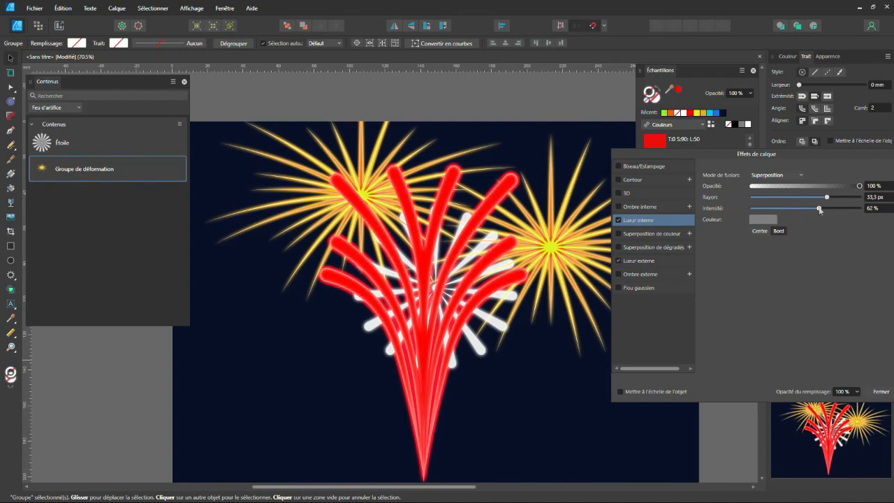
pyautogui.press('Return')
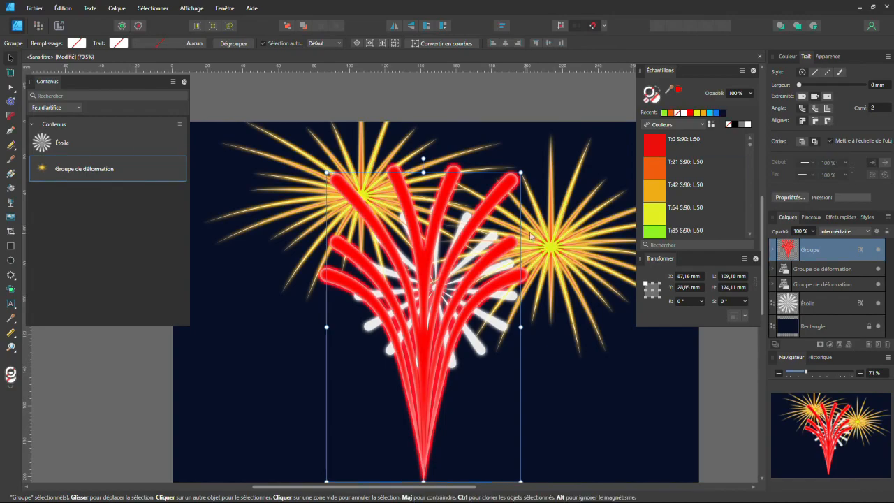
# Scale the red firework group down to about 77 × 123 mm and move it lower, over the white star
pyautogui.moveTo(517, 177); pyautogui.dragTo(501, 231)
pyautogui.moveTo(426, 300); pyautogui.dragTo(444, 361)
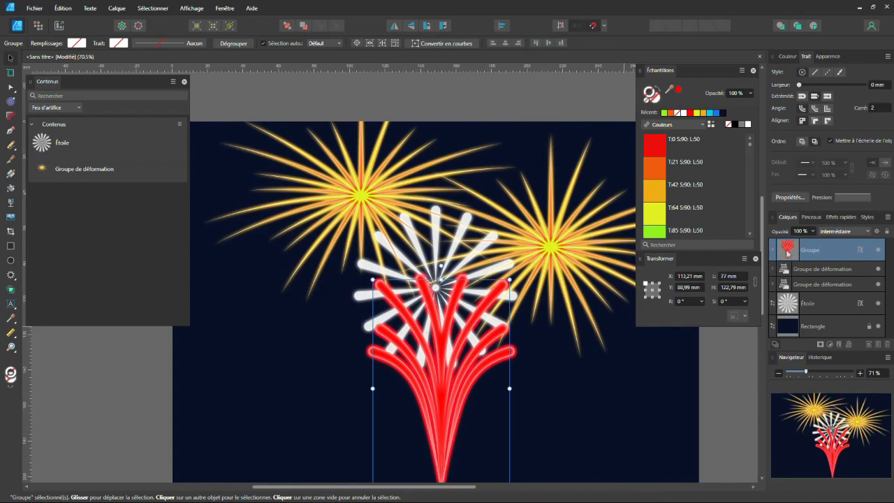
# Draw a five-pointed star about 13.9 mm wide inside the red firework group, beside its left-hand strokes
pyautogui.click(772, 250)
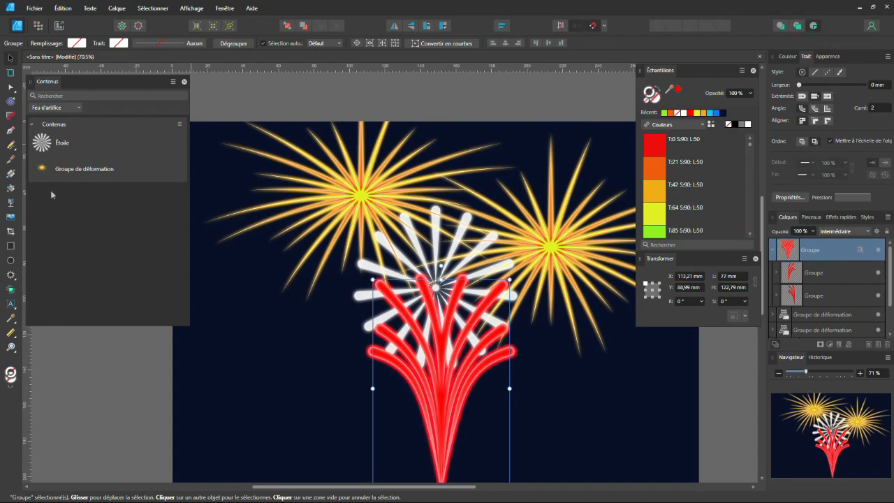
pyautogui.click(11, 276)
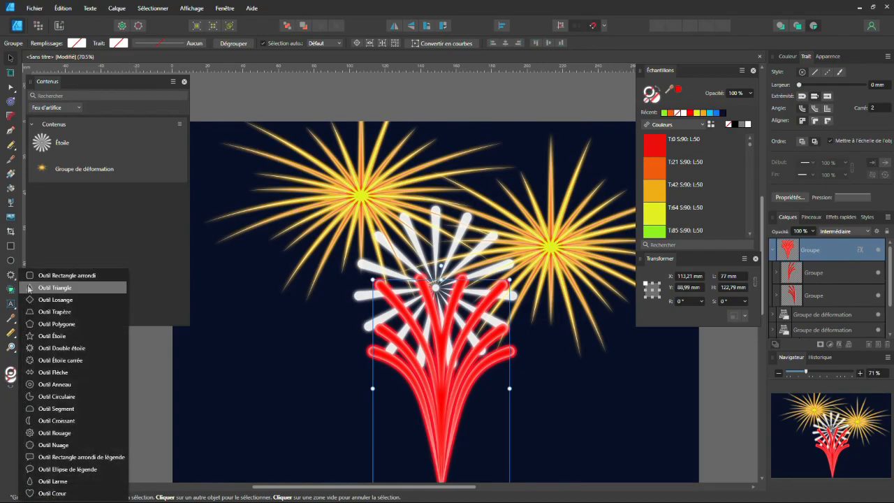
pyautogui.click(40, 336)
pyautogui.moveTo(347, 341); pyautogui.dragTo(361, 356)
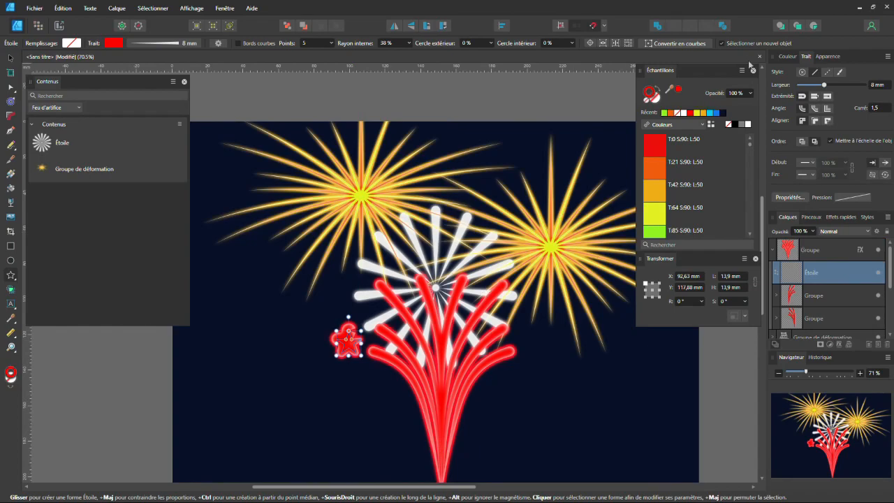
# Remove the small star's stroke and give it a red FF0000 fill
pyautogui.click(801, 73)
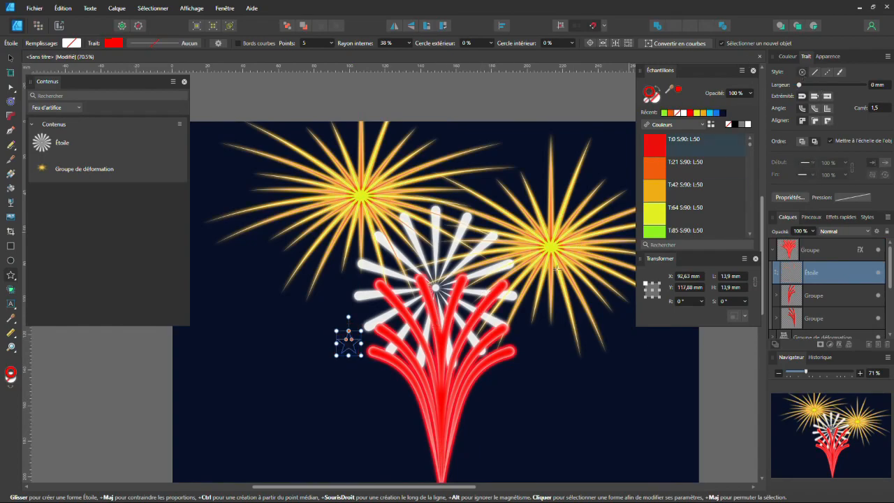
pyautogui.click(788, 58)
pyautogui.click(789, 75)
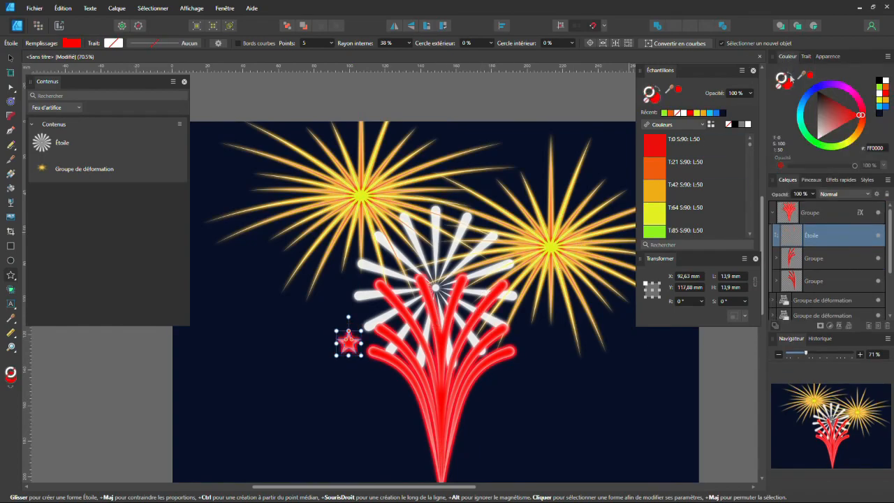
pyautogui.scroll(5, 337, 374)
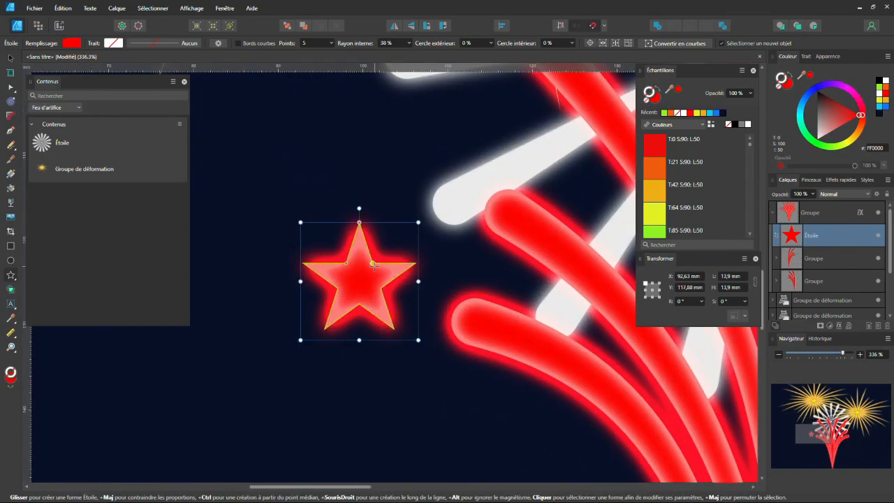
# Give the small red star seven points and rotate it about 20.5°
pyautogui.click(331, 43)
pyautogui.moveTo(334, 57); pyautogui.dragTo(335, 58)
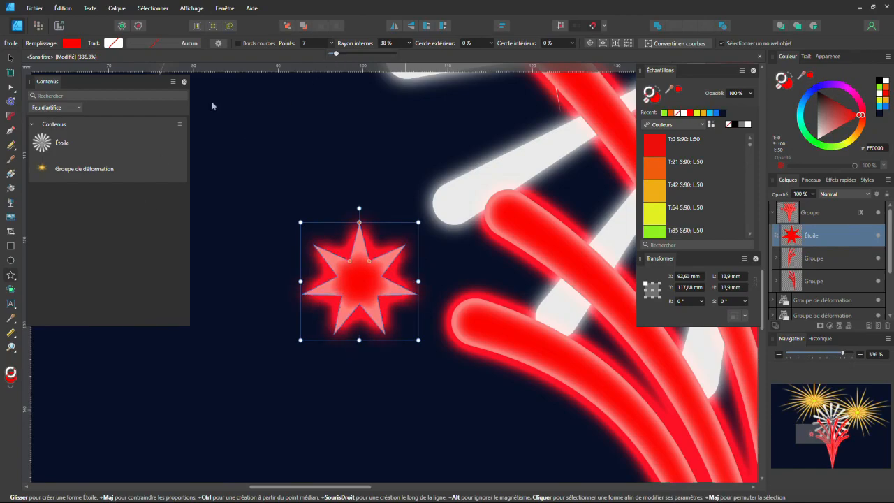
pyautogui.press('v')
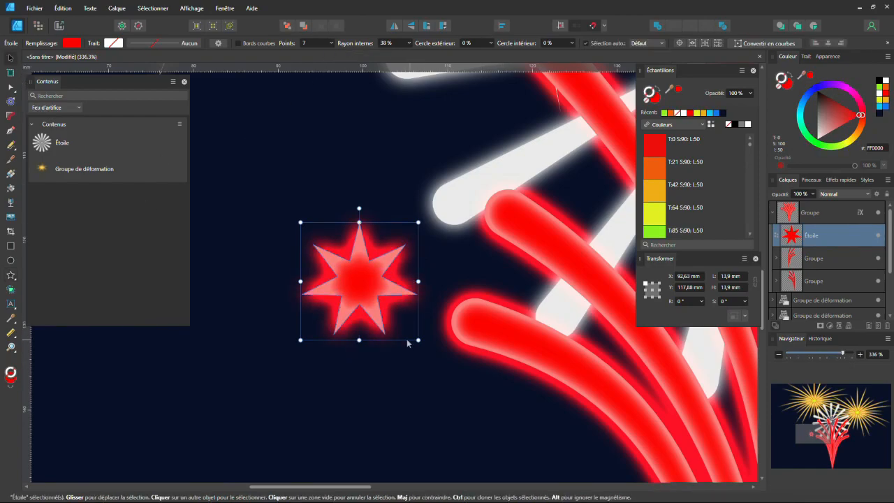
pyautogui.moveTo(423, 343); pyautogui.dragTo(428, 310)
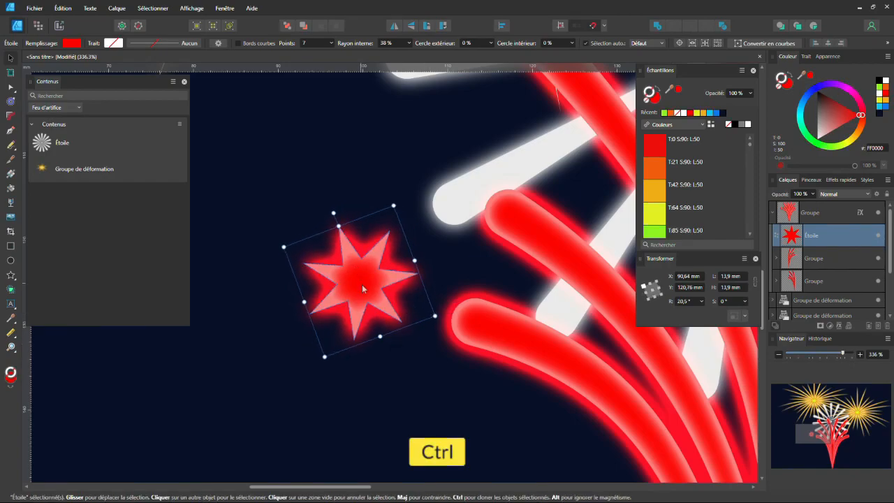
# Duplicate the seven-pointed star around the tips of the red strokes on both sides, varying the copies' sizes
pyautogui.keyDown('ctrl'); pyautogui.scroll(-3, 379, 291); pyautogui.keyUp('ctrl')
pyautogui.moveTo(373, 295); pyautogui.dragTo(422, 223)
pyautogui.moveTo(435, 181); pyautogui.dragTo(428, 195)
pyautogui.moveTo(374, 288)
pyautogui.keyDown('ctrl'); pyautogui.mouseDown()
pyautogui.moveTo(427, 90)
pyautogui.moveTo(421, 111)
pyautogui.mouseUp(); pyautogui.keyUp('ctrl')
pyautogui.moveTo(427, 211)
pyautogui.keyDown('ctrl'); pyautogui.mouseDown()
pyautogui.moveTo(533, 91)
pyautogui.moveTo(256, 211)
pyautogui.moveTo(347, 205)
pyautogui.mouseUp(); pyautogui.keyUp('ctrl')
pyautogui.moveTo(230, 205)
pyautogui.keyDown('ctrl'); pyautogui.mouseDown()
pyautogui.moveTo(485, 175)
pyautogui.moveTo(470, 183)
pyautogui.mouseUp(); pyautogui.keyUp('ctrl')
pyautogui.keyDown('ctrl'); pyautogui.moveTo(334, 187); pyautogui.dragTo(578, 209); pyautogui.keyUp('ctrl')
pyautogui.moveTo(468, 179)
pyautogui.keyDown('ctrl'); pyautogui.mouseDown()
pyautogui.moveTo(609, 307)
pyautogui.moveTo(598, 319)
pyautogui.mouseUp(); pyautogui.keyUp('ctrl')
pyautogui.moveTo(574, 210)
pyautogui.keyDown('ctrl'); pyautogui.mouseDown()
pyautogui.moveTo(638, 413)
pyautogui.moveTo(627, 394)
pyautogui.mouseUp(); pyautogui.keyUp('ctrl')
# Add another seven-pointed star copy, about 9.4 mm wide, beside the tip of the upper right-hand red stroke
pyautogui.keyDown('ctrl'); pyautogui.scroll(-4, 627, 395); pyautogui.keyUp('ctrl')
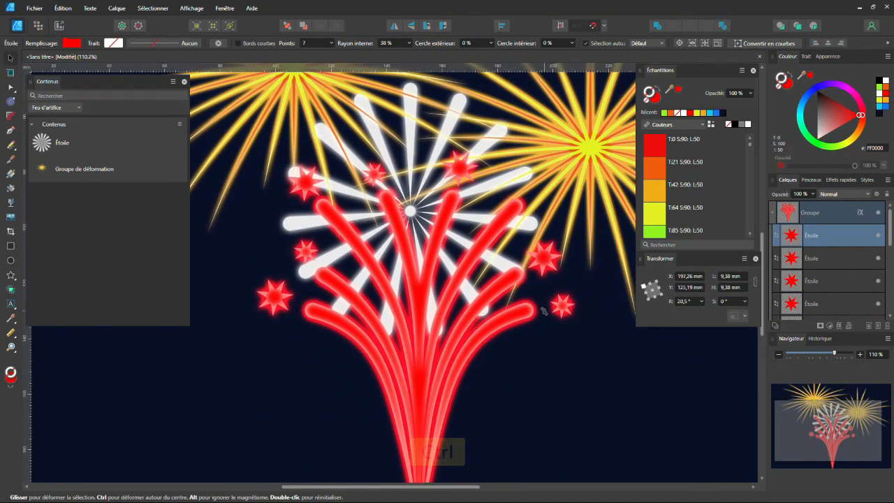
pyautogui.click(529, 204)
pyautogui.moveTo(530, 201); pyautogui.dragTo(545, 251)
pyautogui.keyDown('ctrl'); pyautogui.moveTo(559, 305); pyautogui.dragTo(535, 187); pyautogui.keyUp('ctrl')
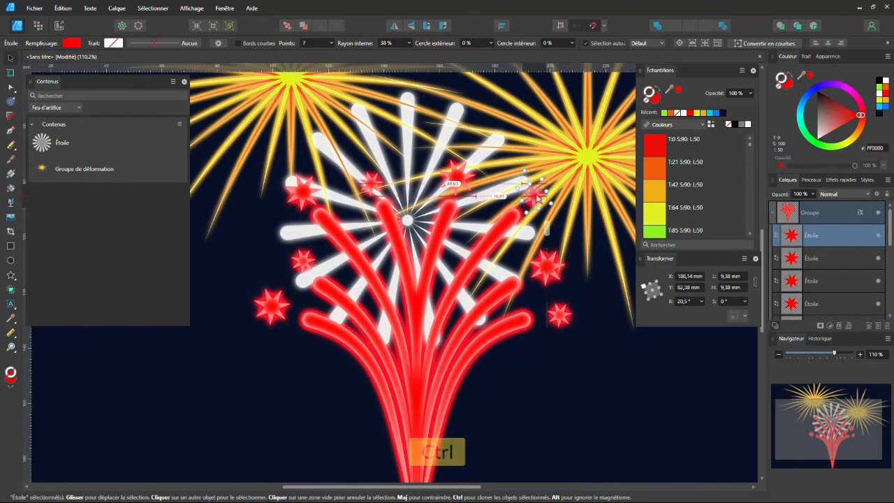
pyautogui.keyDown('ctrl'); pyautogui.scroll(2, 299, 277); pyautogui.keyUp('ctrl')
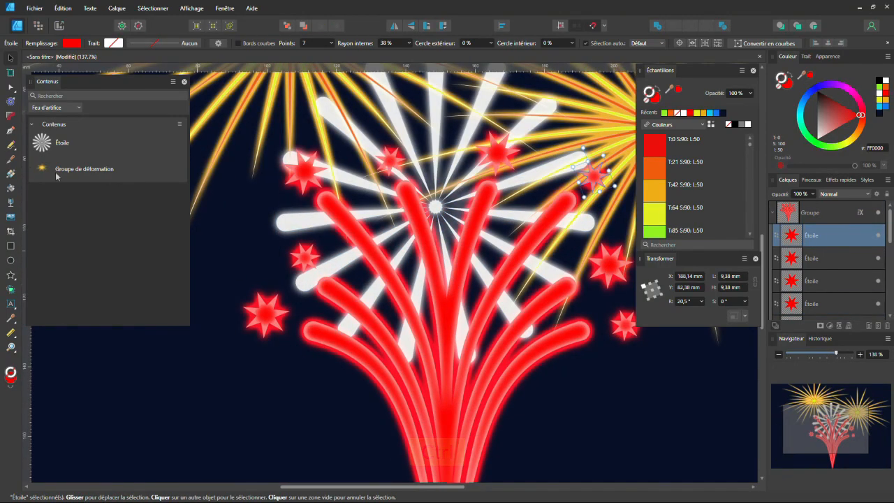
pyautogui.click(301, 384)
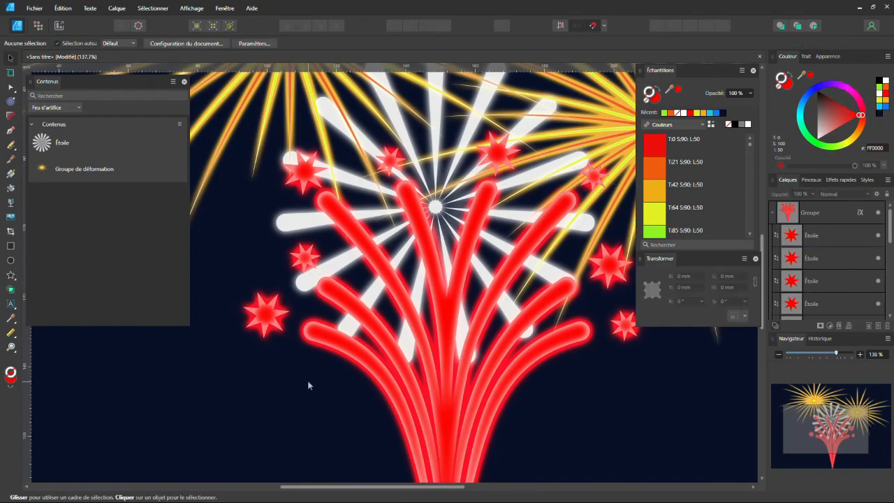
# Draw a five-pointed star about 16.6 mm wide inside the red firework group, below its left-hand stars
pyautogui.click(11, 276)
pyautogui.click(818, 217)
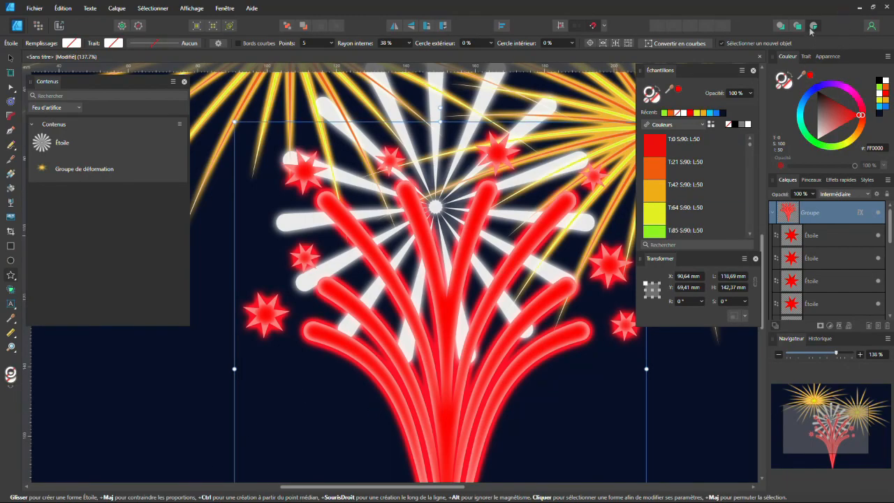
pyautogui.moveTo(279, 383); pyautogui.dragTo(333, 436)
# Change the new star to four points with a 13% inner radius and shrink it to about 8.5 mm
pyautogui.scroll(3, 314, 415)
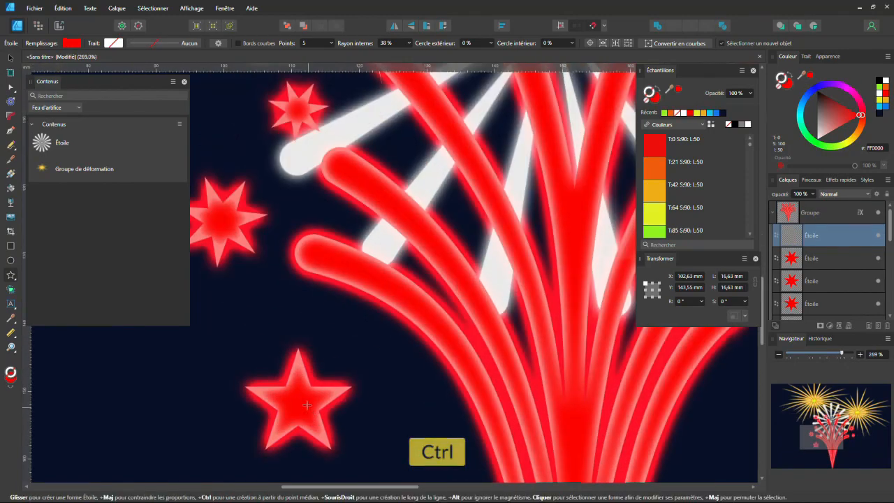
pyautogui.click(318, 44)
pyautogui.write('4')
pyautogui.press('Return')
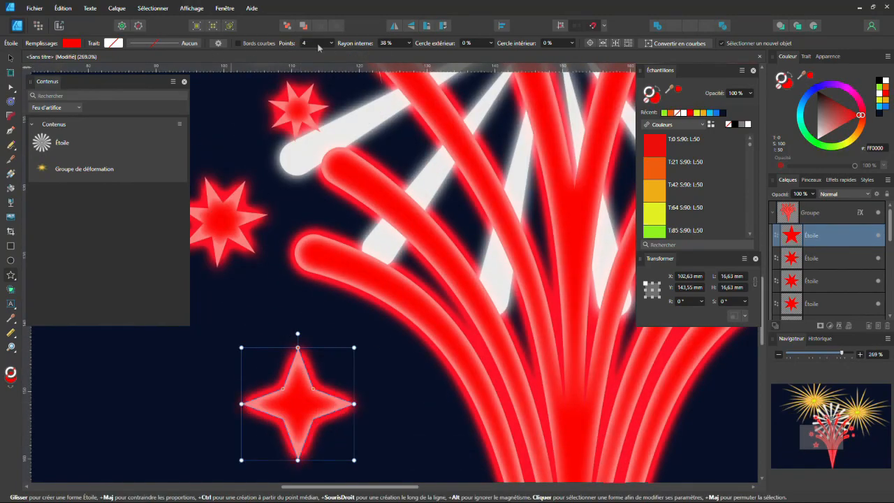
pyautogui.moveTo(312, 389); pyautogui.dragTo(301, 401)
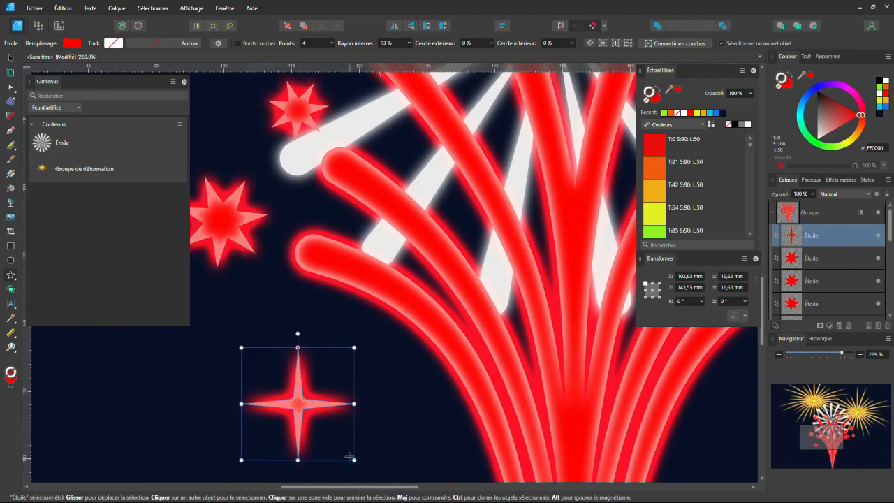
pyautogui.moveTo(354, 460); pyautogui.dragTo(328, 433)
# Duplicate the four-pointed sparkle at several spots on both sides and around the top of the red firework
pyautogui.scroll(-3, 338, 419)
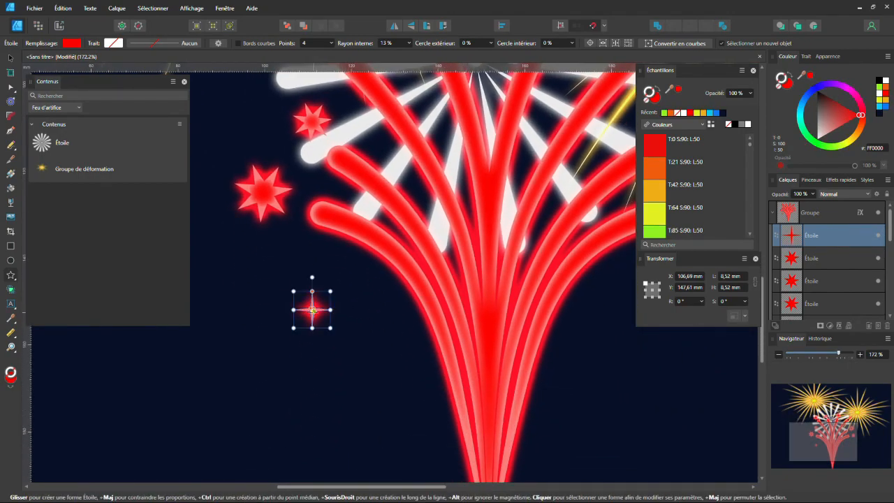
pyautogui.press('v')
pyautogui.moveTo(312, 309)
pyautogui.mouseDown()
pyautogui.moveTo(603, 310)
pyautogui.moveTo(600, 328)
pyautogui.mouseUp()
pyautogui.scroll(-3, 600, 328)
pyautogui.moveTo(496, 389)
pyautogui.mouseDown()
pyautogui.moveTo(330, 389)
pyautogui.moveTo(378, 378)
pyautogui.moveTo(373, 220)
pyautogui.moveTo(321, 258)
pyautogui.mouseUp()
pyautogui.moveTo(320, 259)
pyautogui.mouseDown()
pyautogui.moveTo(460, 116)
pyautogui.moveTo(477, 258)
pyautogui.moveTo(440, 192)
pyautogui.moveTo(424, 187)
pyautogui.moveTo(510, 225)
pyautogui.moveTo(499, 222)
pyautogui.moveTo(544, 370)
pyautogui.moveTo(534, 351)
pyautogui.moveTo(366, 357)
pyautogui.moveTo(352, 342)
pyautogui.moveTo(357, 353)
pyautogui.moveTo(349, 352)
pyautogui.mouseUp()
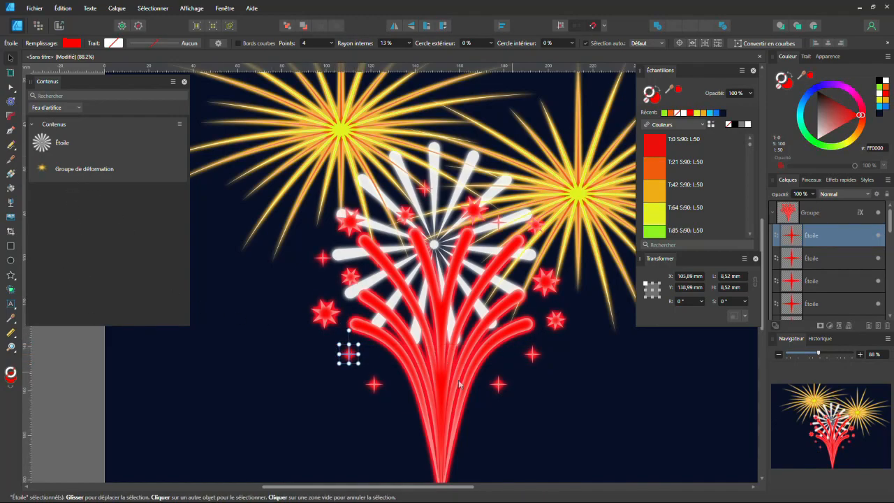
# Collapse the red firework group and add it to the Feu d'artifice assets
pyautogui.click(773, 216)
pyautogui.click(831, 220)
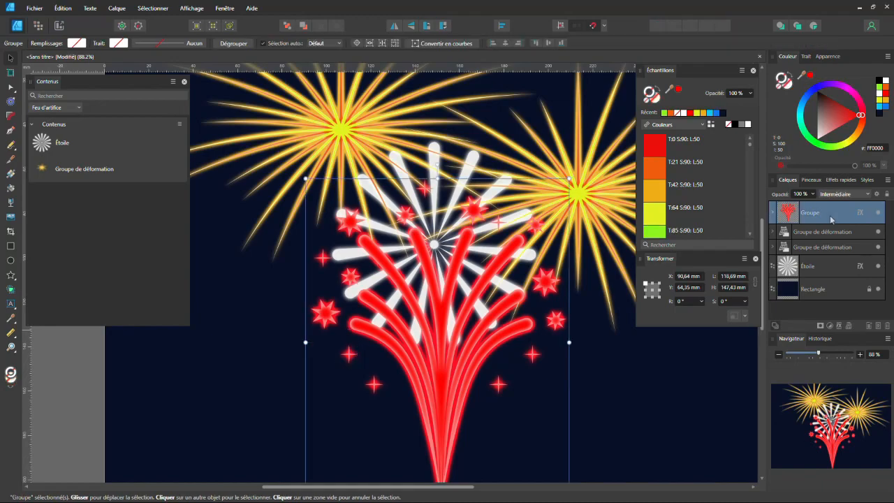
pyautogui.click(180, 124)
pyautogui.click(209, 191)
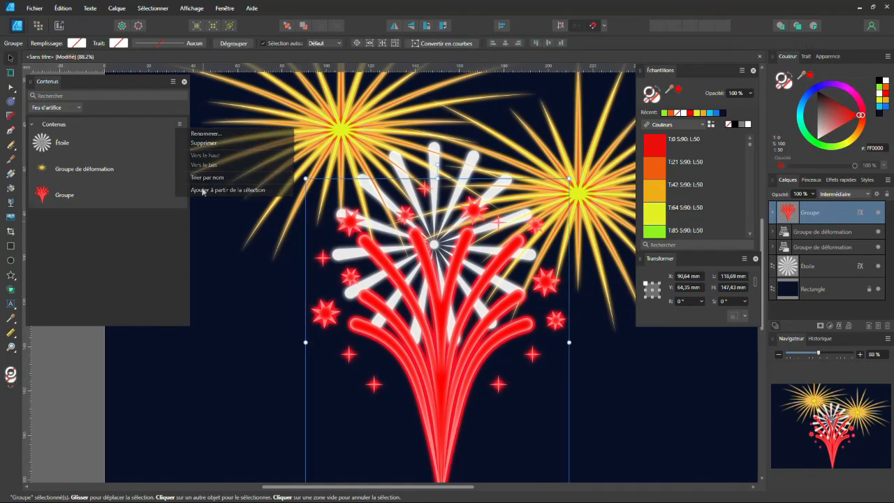
# Place two smaller white star assets, at the page's upper right and left, and lower the red firework
pyautogui.scroll(-2, 266, 279)
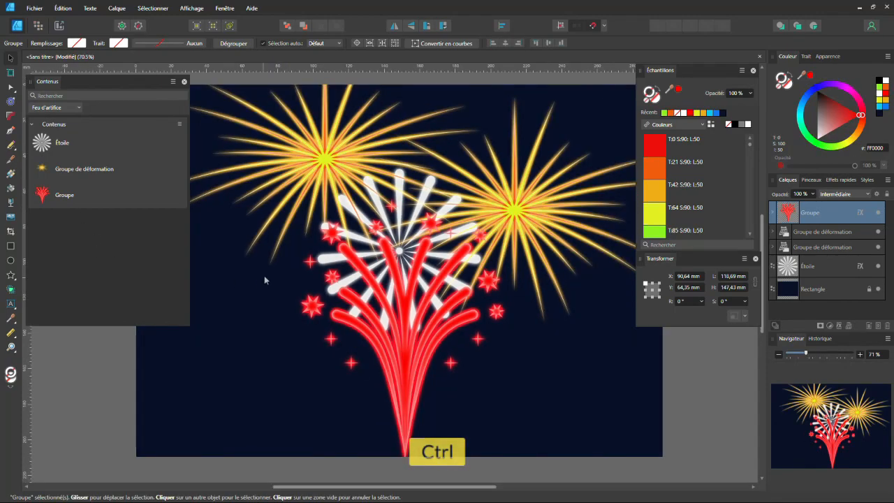
pyautogui.moveTo(62, 143); pyautogui.dragTo(266, 188)
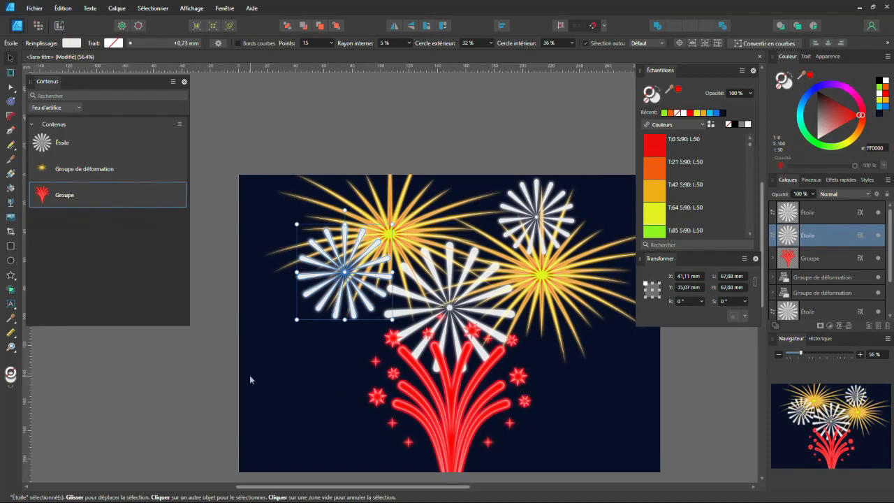
pyautogui.click(208, 391)
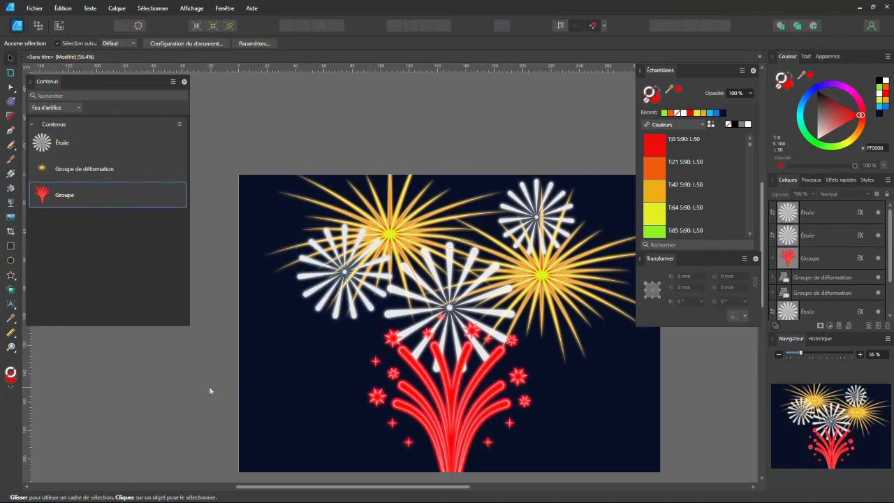
pyautogui.moveTo(491, 293); pyautogui.dragTo(460, 254)
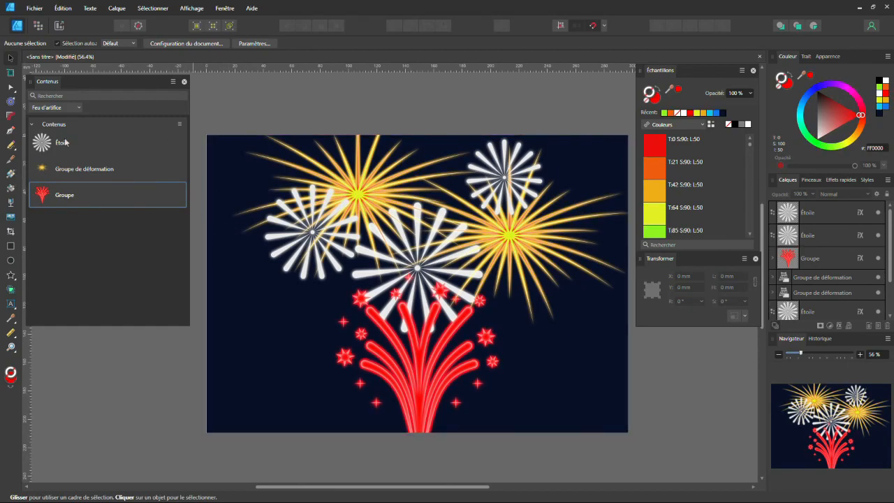
# Activate the Pencil tool with a white stroke and no fill
pyautogui.click(10, 145)
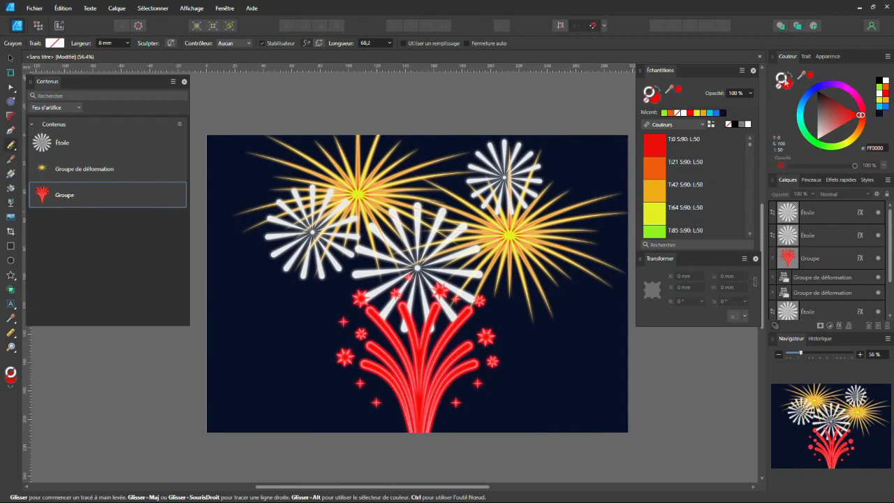
pyautogui.click(787, 83)
pyautogui.click(782, 88)
pyautogui.click(777, 78)
# Set the pencil stroke to a dashed line 5 mm wide with a dash of 0 and a gap of 10
pyautogui.click(806, 56)
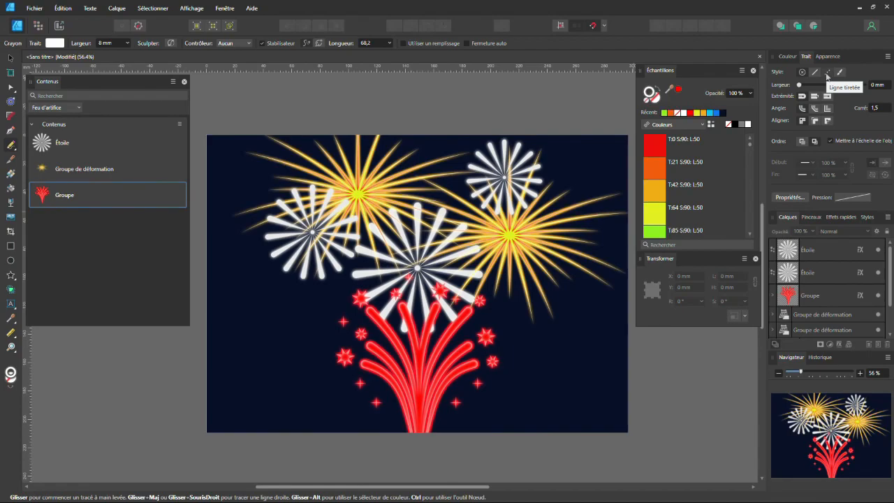
pyautogui.click(827, 72)
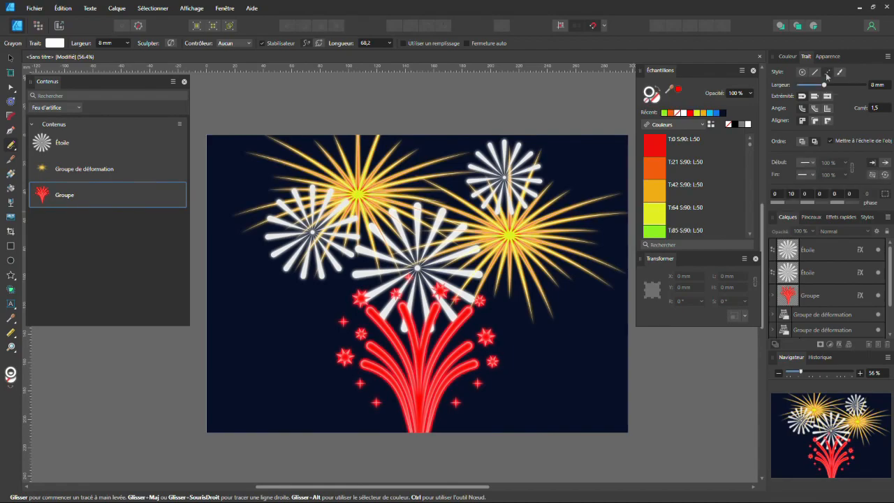
pyautogui.click(877, 85)
pyautogui.write('5')
pyautogui.press('Return')
pyautogui.click(778, 196)
pyautogui.press('Tab')
pyautogui.hotkey('shift', 'Tab')
# Turn off the pencil stabiliser and draw one long looping dotted stroke across the whole night sky
pyautogui.moveTo(206, 151)
pyautogui.mouseDown()
pyautogui.moveTo(599, 149)
pyautogui.moveTo(622, 157)
pyautogui.moveTo(611, 192)
pyautogui.moveTo(397, 160)
pyautogui.moveTo(187, 162)
pyautogui.moveTo(196, 203)
pyautogui.moveTo(534, 177)
pyautogui.moveTo(669, 186)
pyautogui.mouseUp()
pyautogui.hotkey('ctrl', 'z')
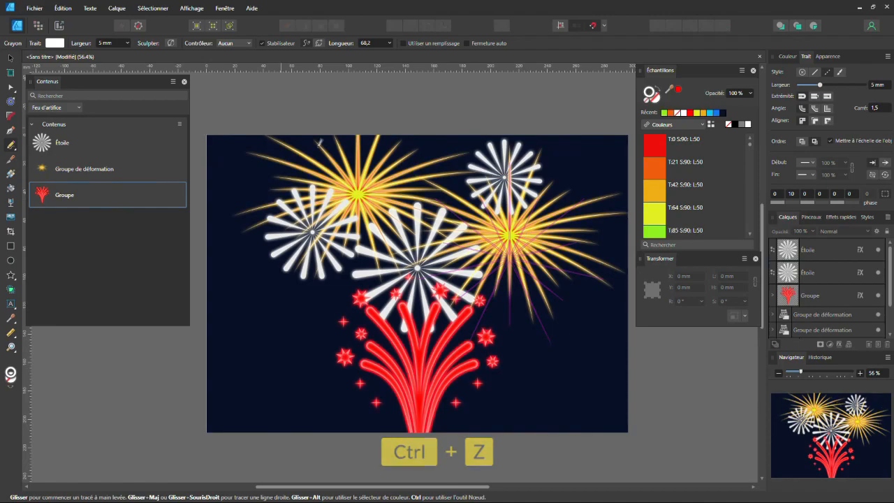
pyautogui.click(263, 43)
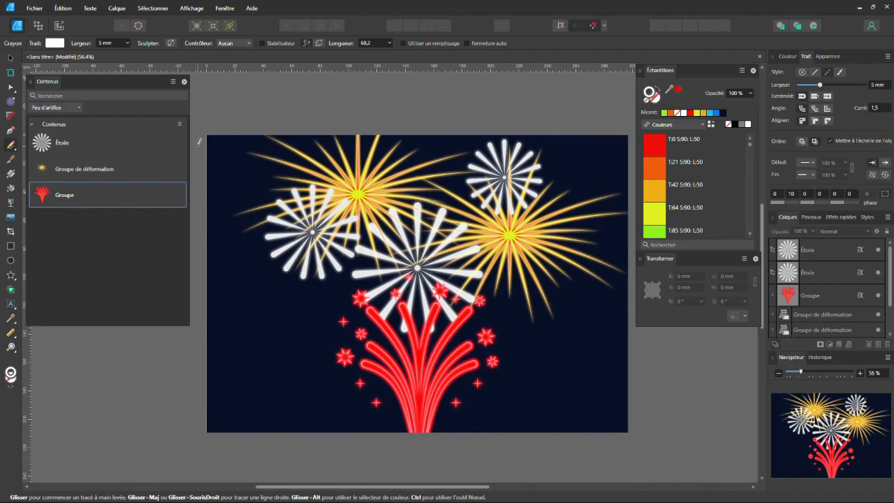
pyautogui.moveTo(291, 144)
pyautogui.mouseDown()
pyautogui.moveTo(605, 135)
pyautogui.moveTo(639, 169)
pyautogui.moveTo(208, 149)
pyautogui.moveTo(377, 164)
pyautogui.moveTo(347, 138)
pyautogui.moveTo(264, 336)
pyautogui.moveTo(213, 200)
pyautogui.moveTo(282, 447)
pyautogui.mouseUp()
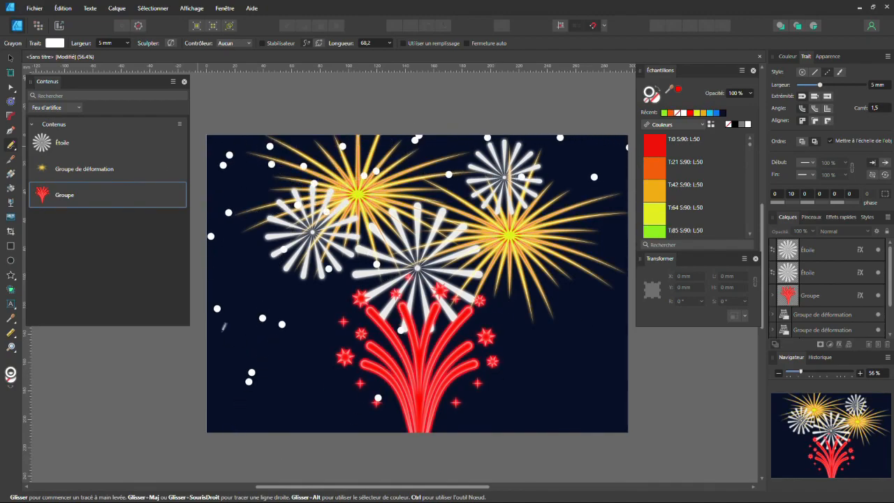
pyautogui.moveTo(474, 394); pyautogui.dragTo(474, 322)
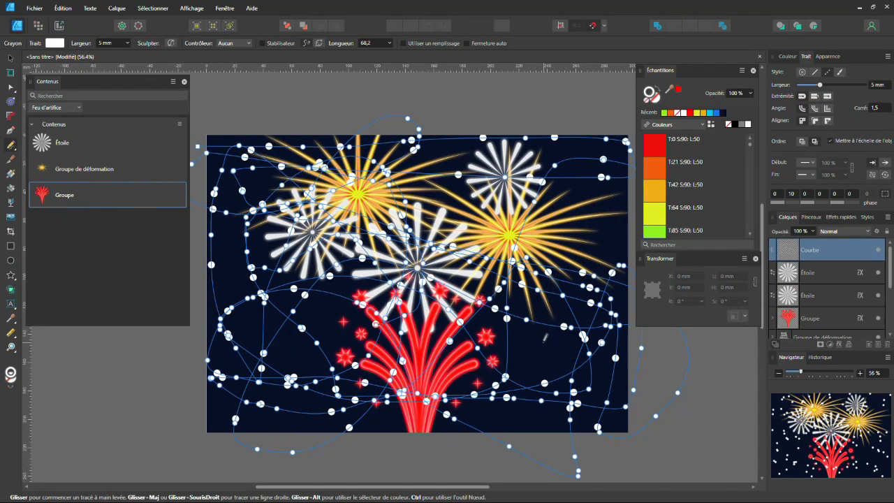
# Reduce the dotted curve's width to 2.77 mm and move it behind the fireworks, just above the background rectangle
pyautogui.moveTo(820, 84); pyautogui.dragTo(815, 91)
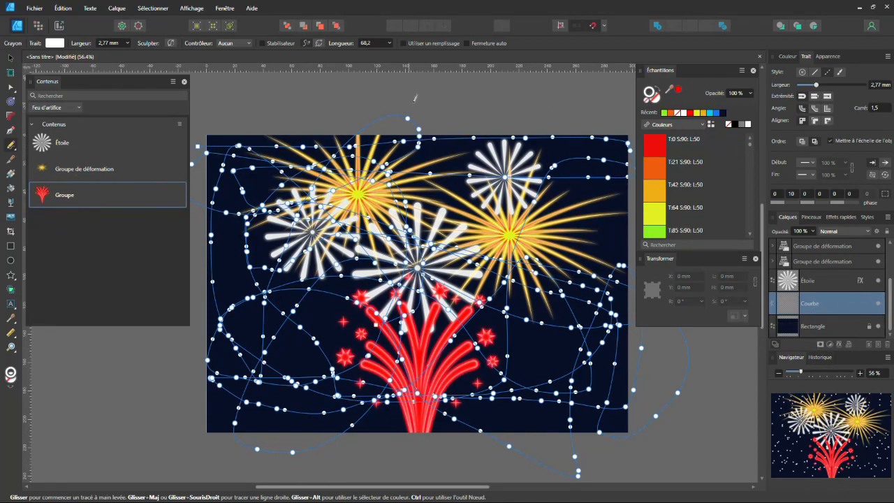
pyautogui.click(10, 59)
pyautogui.click(280, 76)
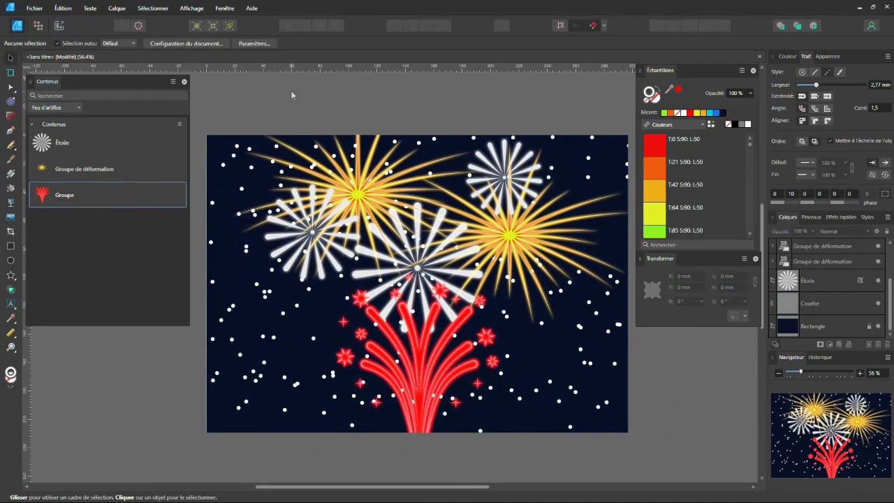
pyautogui.scroll(-1, 430, 268)
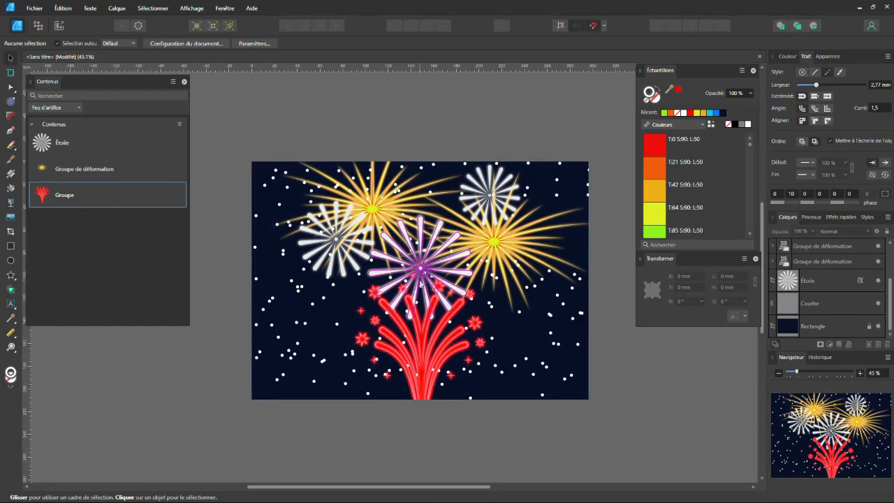
# Thin the dotted curve's stroke to about 0.71 mm
pyautogui.click(814, 306)
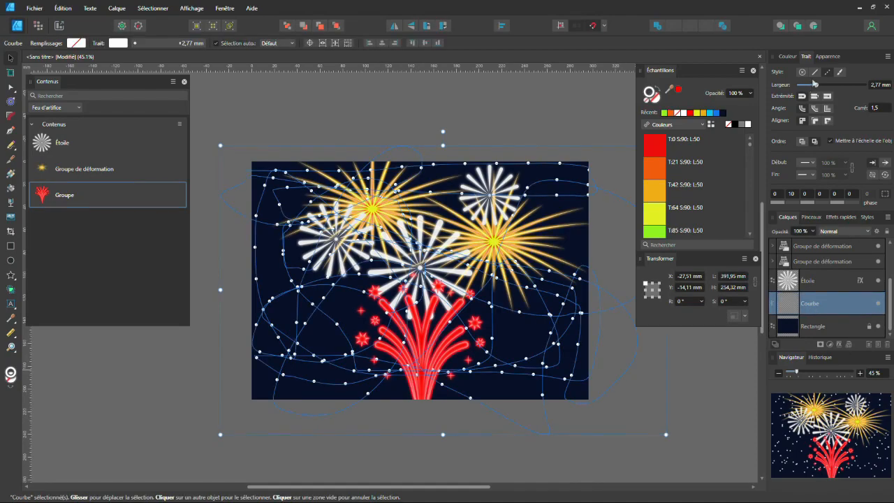
pyautogui.moveTo(816, 85); pyautogui.dragTo(810, 85)
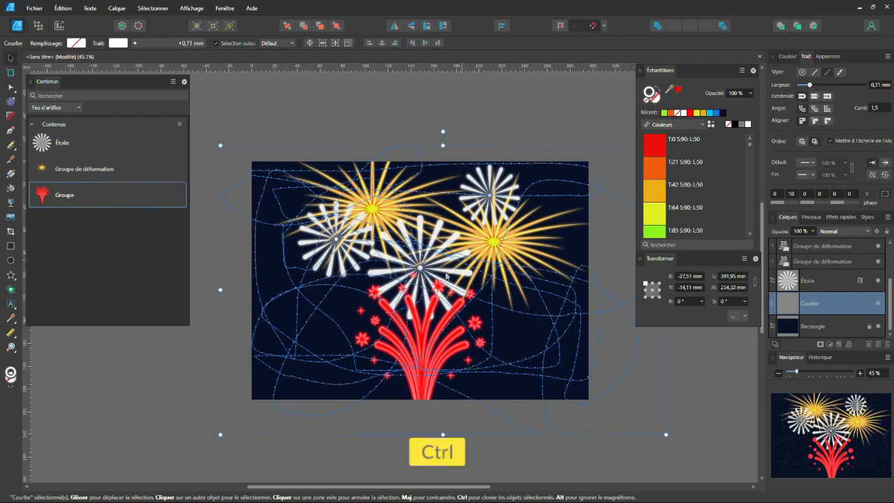
pyautogui.scroll(3, 439, 305)
pyautogui.scroll(-1, 439, 305)
pyautogui.click(97, 432)
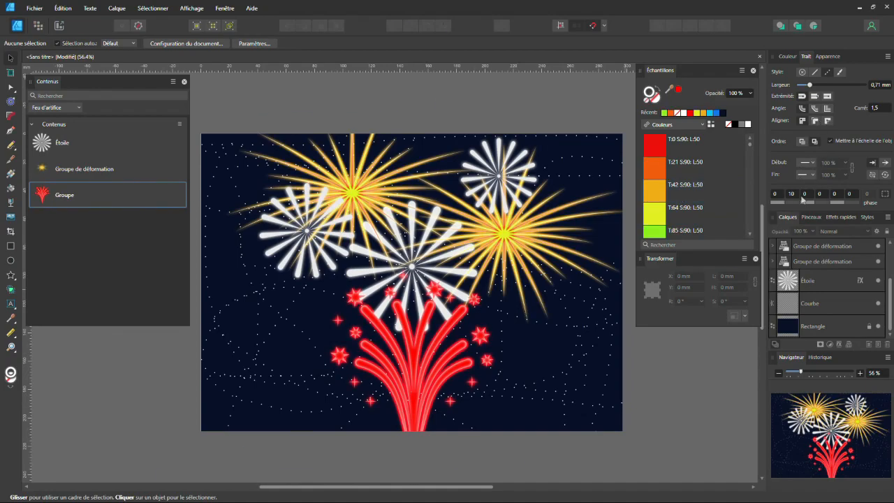
# Set the dotted curve's dash gap to 50 and deselect it
pyautogui.click(811, 303)
pyautogui.click(792, 195)
pyautogui.write('50')
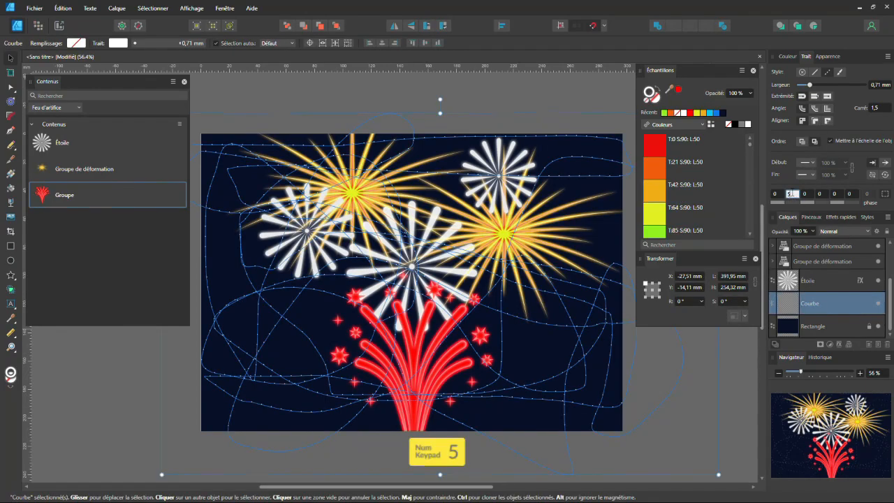
pyautogui.press('Return')
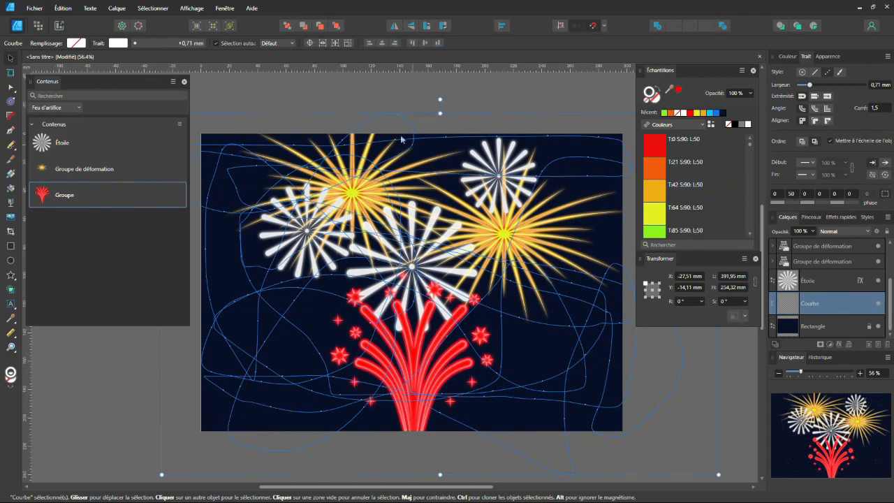
pyautogui.click(388, 95)
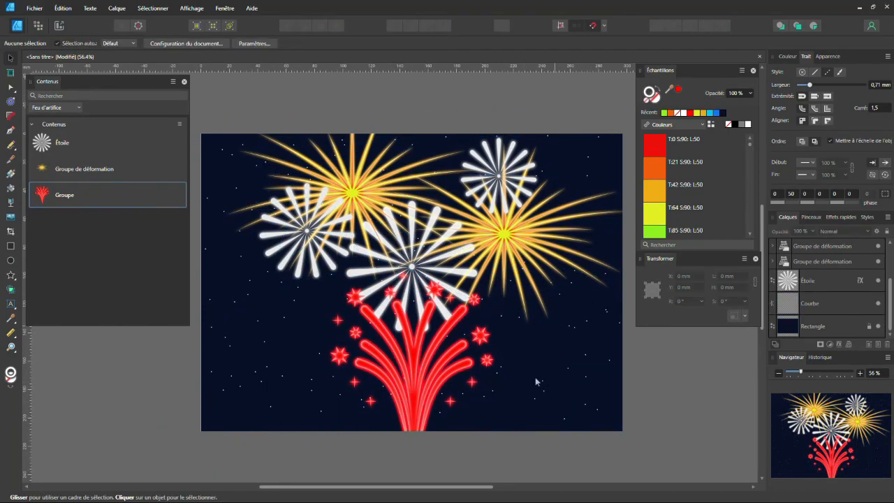